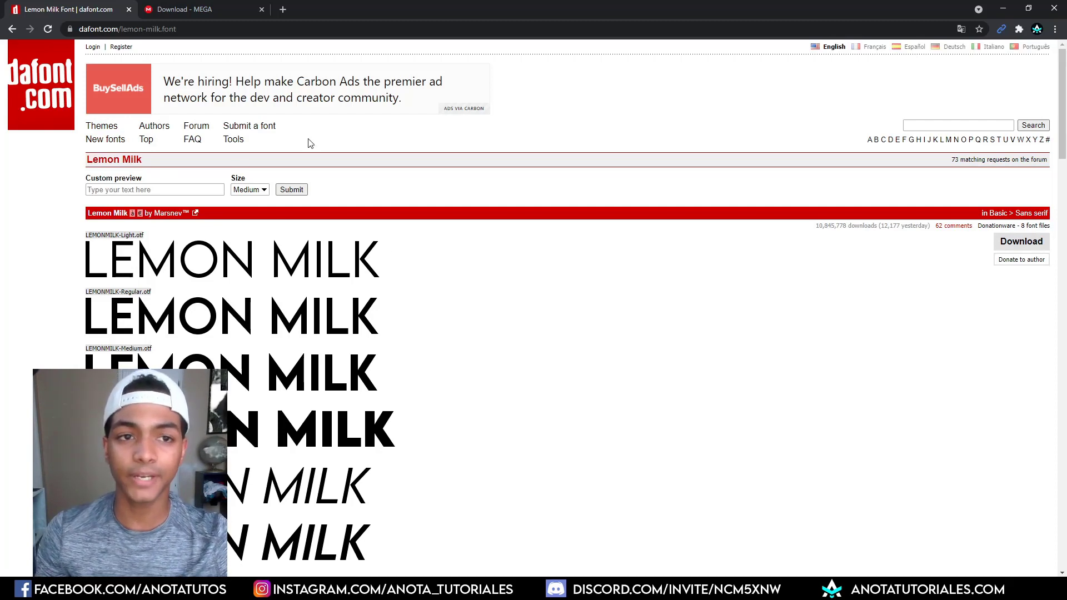
- Open the Download - MEGA page for the Lemon Milk font on dafont
left_click(201, 10)
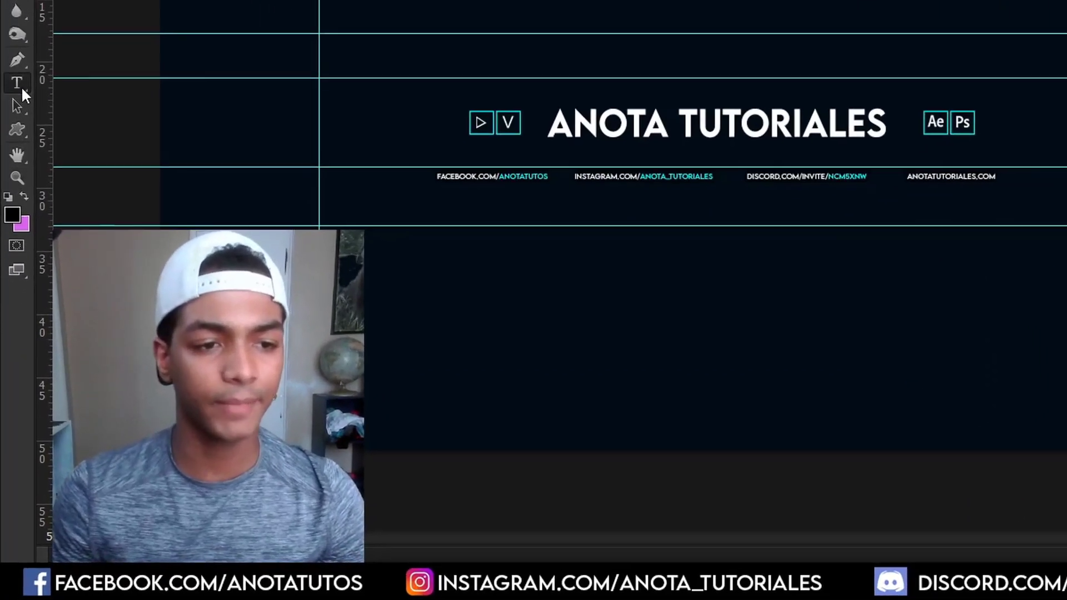
- Zoom to 100% and place the Type cursor in the ANOTA TUTORIALES title
left_click(10, 277)
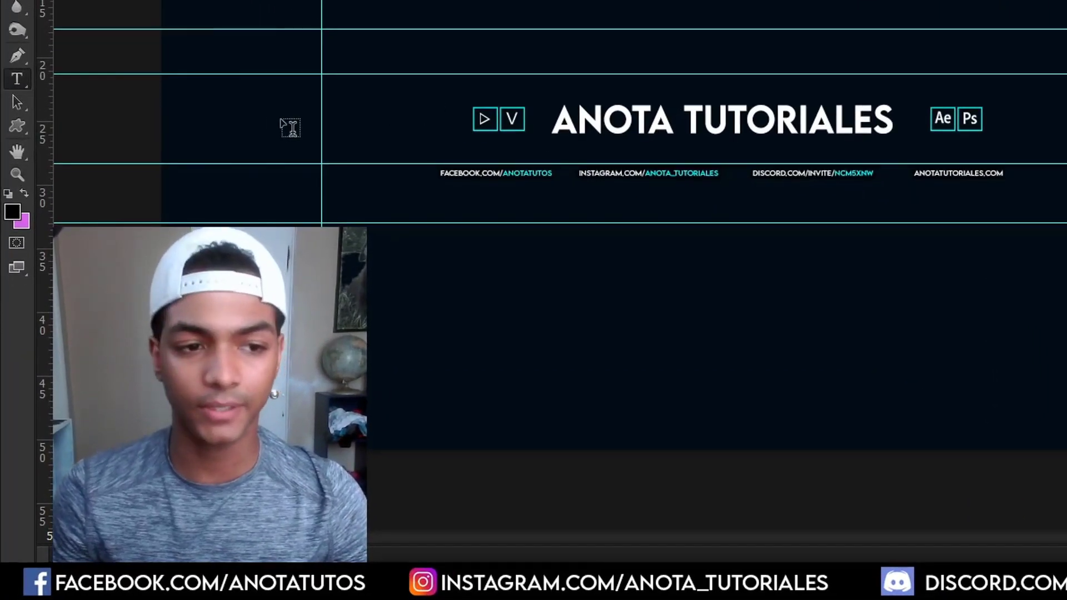
key("z")
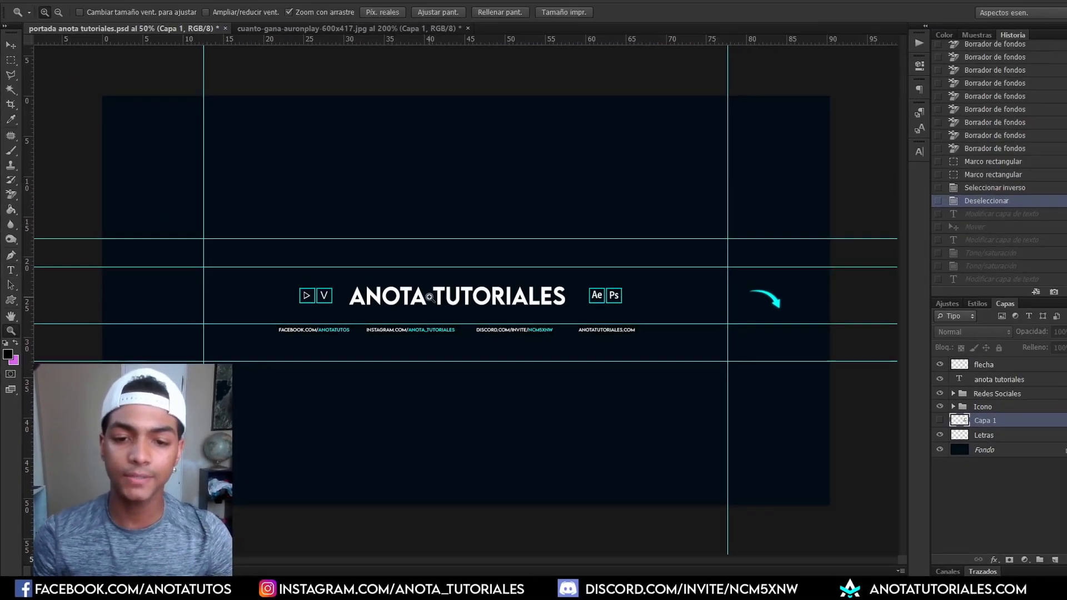
left_click(451, 314)
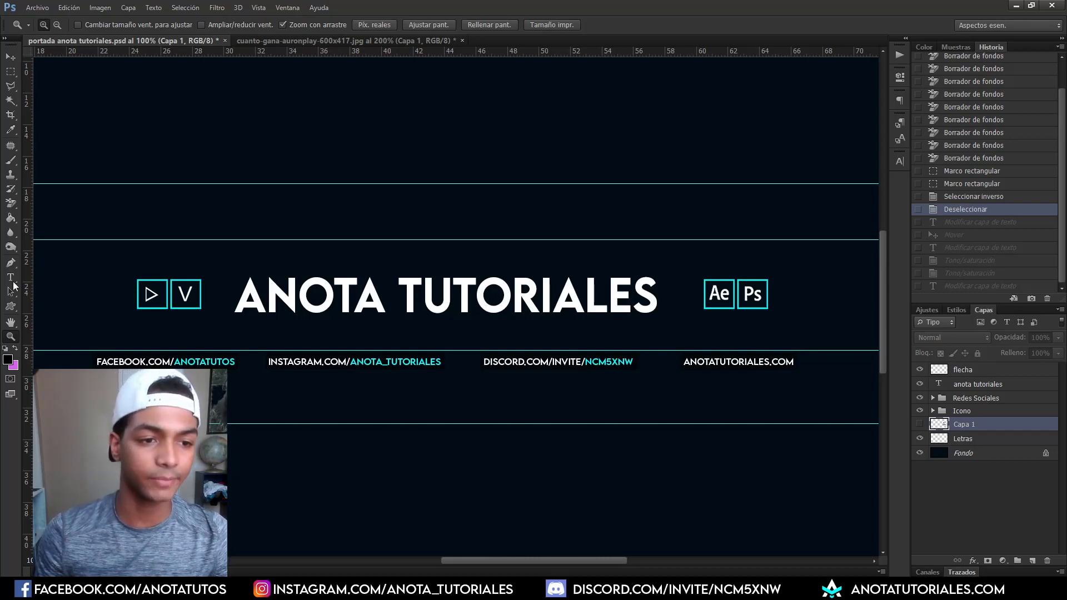
key("t")
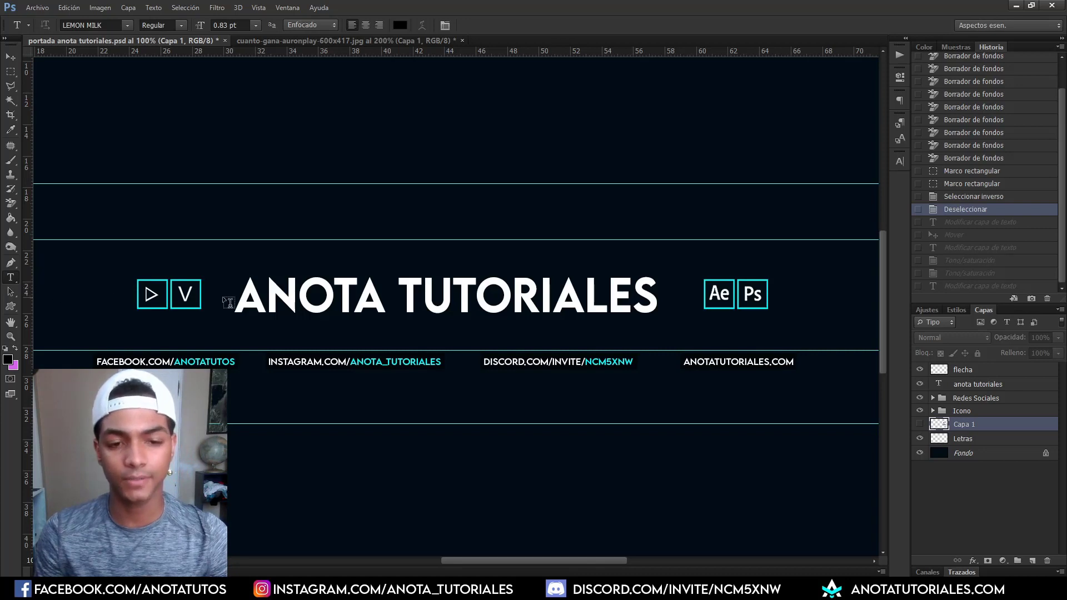
left_click(242, 292)
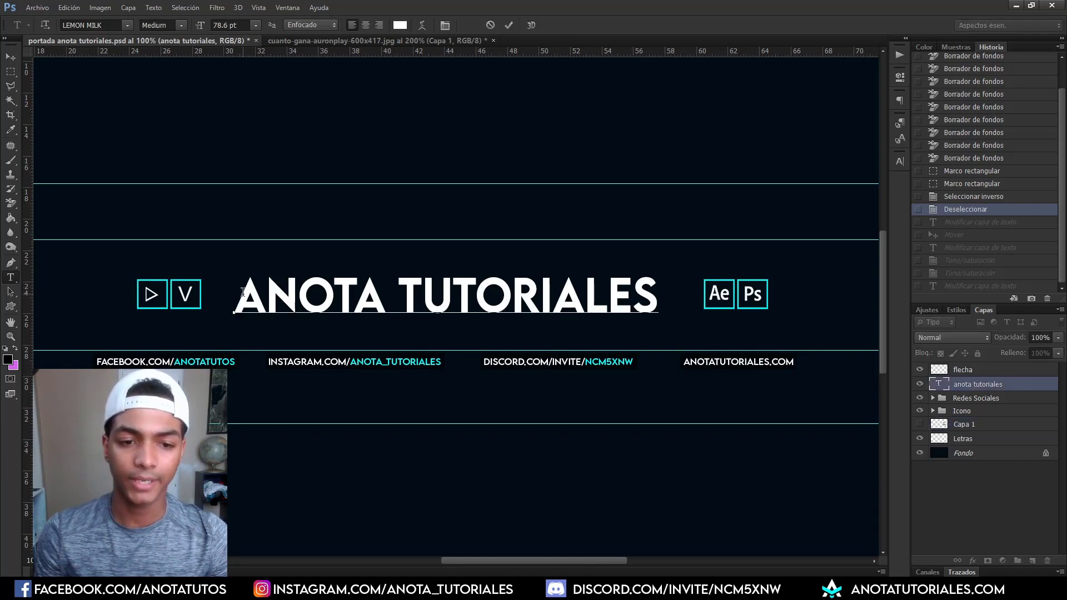
- Replace ANOTA TUTORIALES with 'YT GAMEPLAYS' and commit the text
key("Right")
key("Right")
key("Right")
key("Right")
key("BackSpace")
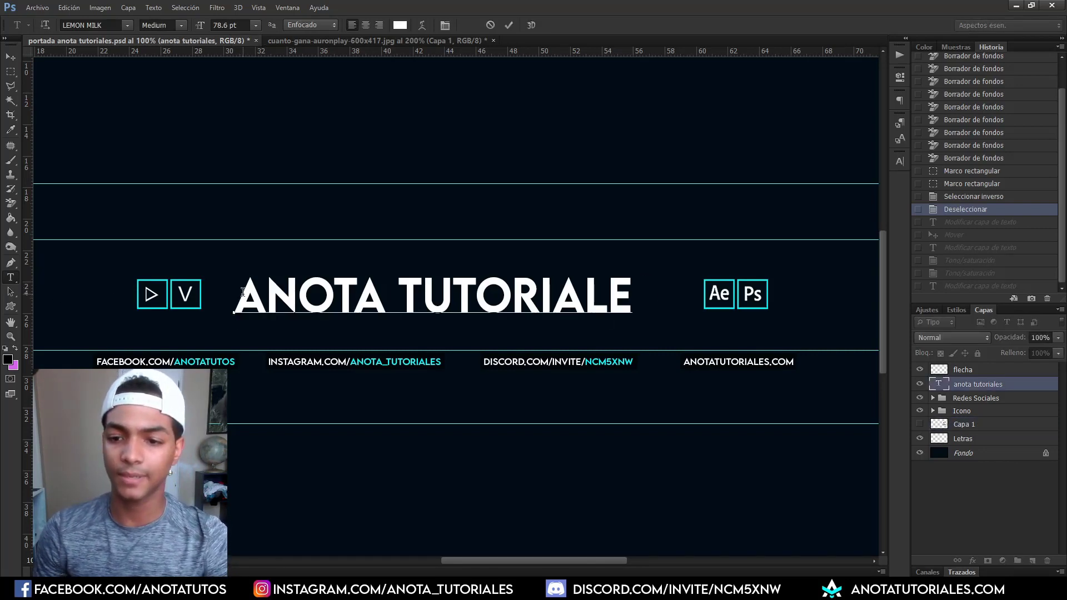
key("BackSpace")
key("BackSpace")
key("BackSpace")
key("BackSpace")
key("BackSpace")
key("BackSpace")
key("BackSpace")
key("BackSpace")
key("BackSpace")
key("BackSpace")
key("BackSpace")
key("BackSpace")
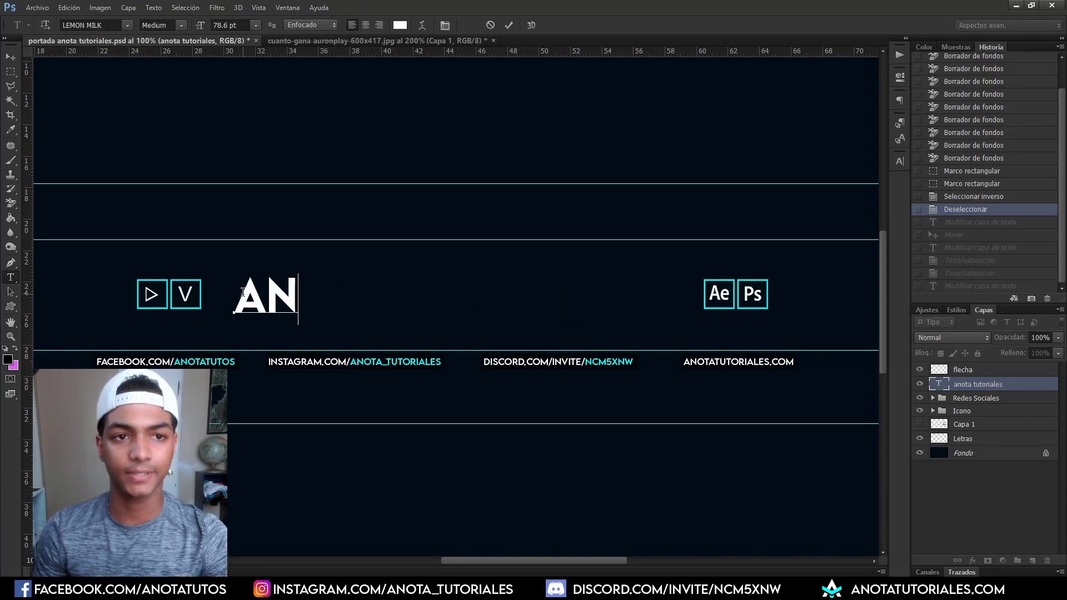
key("BackSpace")
key("BackSpace")
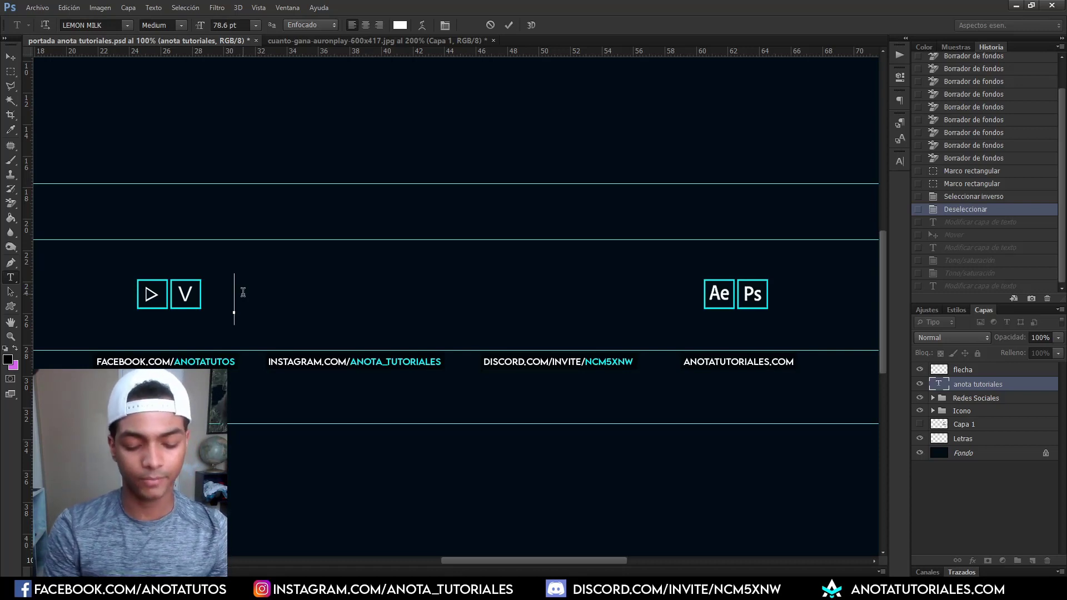
type("T")
key("BackSpace")
type("YT")
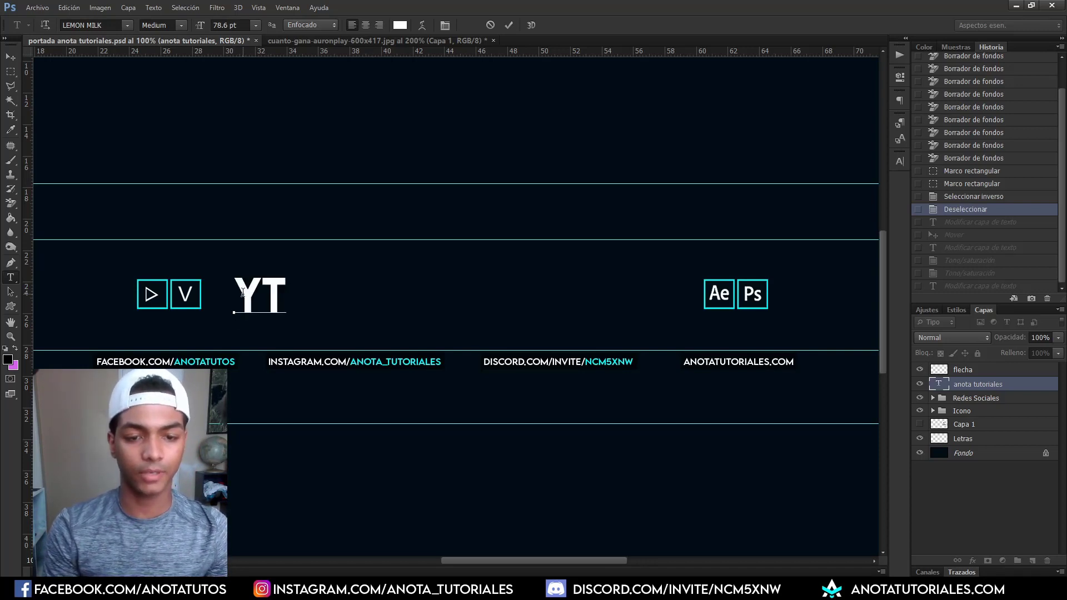
type(" GAME")
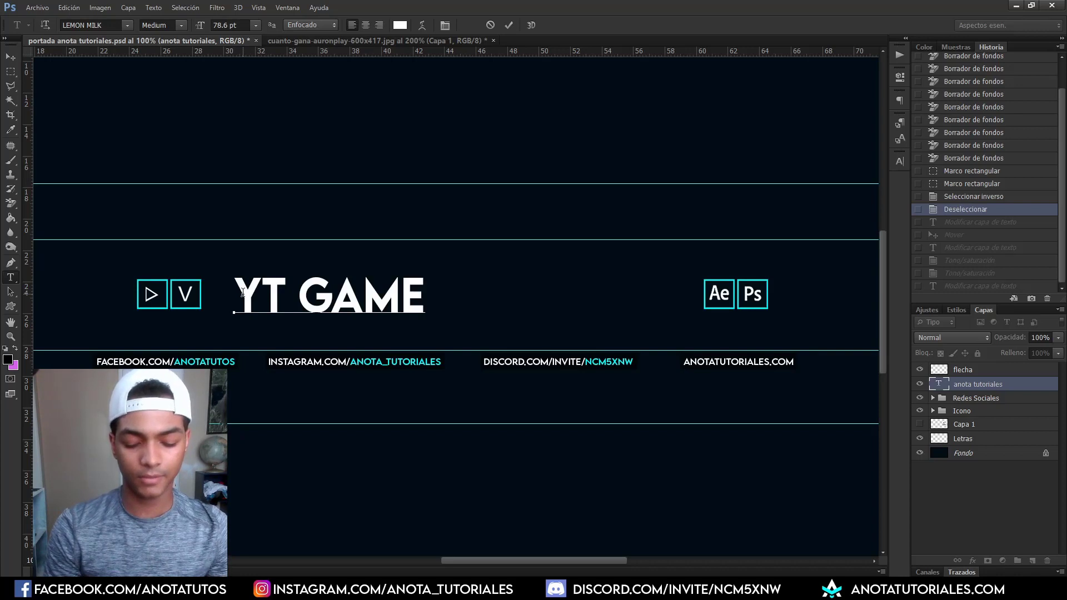
type("PLAY")
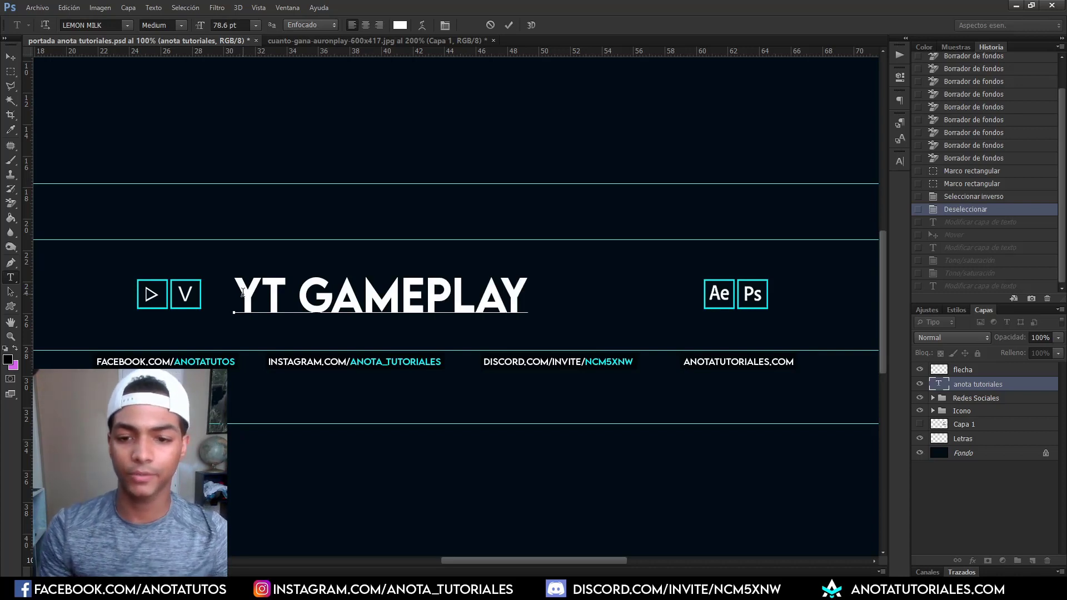
type("S")
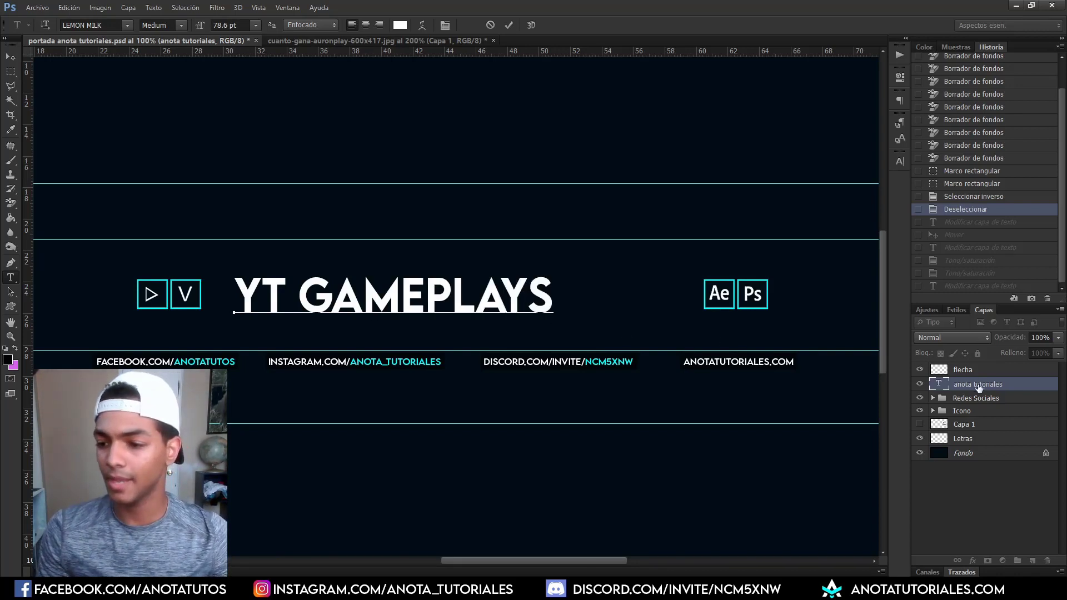
key("ctrl+Return")
- Zoom out to 66.7% and nudge the YT GAMEPLAYS title right until centred between the icon groups
key("z")
left_click(548, 241, "alt")
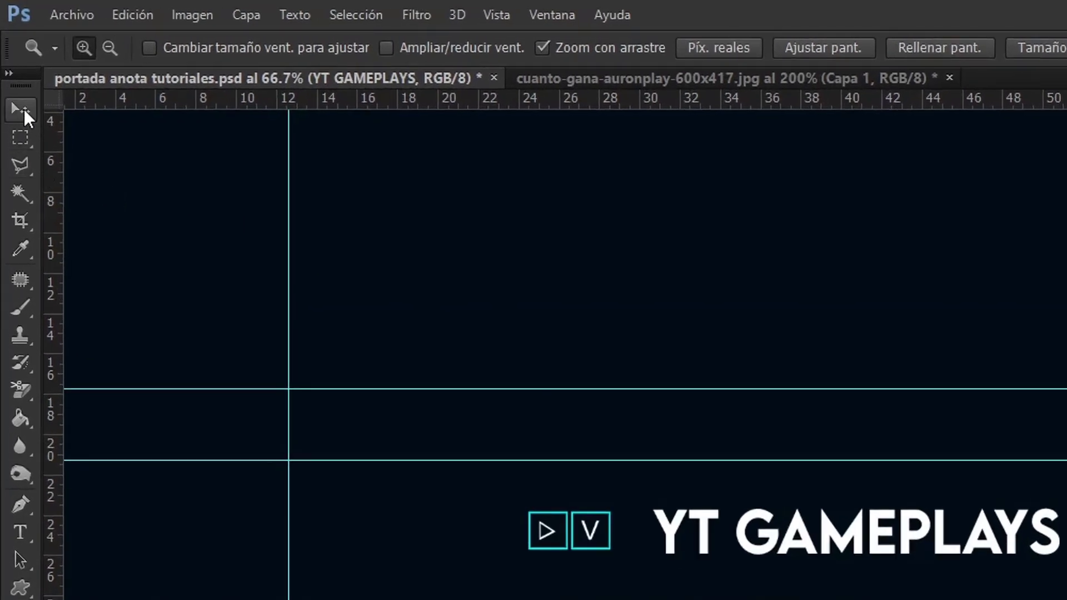
left_click(25, 110)
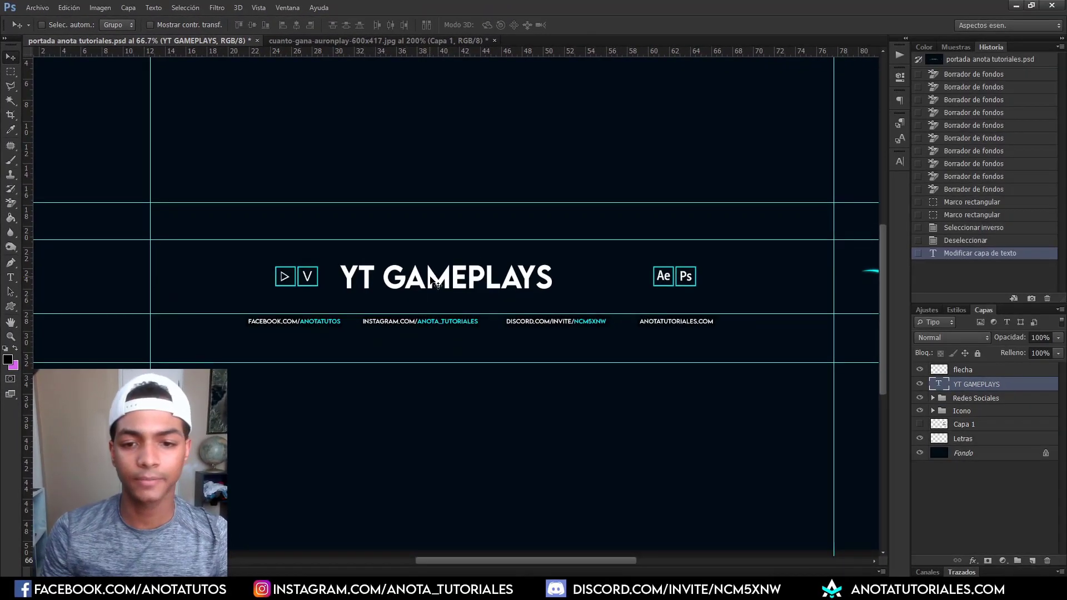
left_click_drag(439, 280, 473, 279)
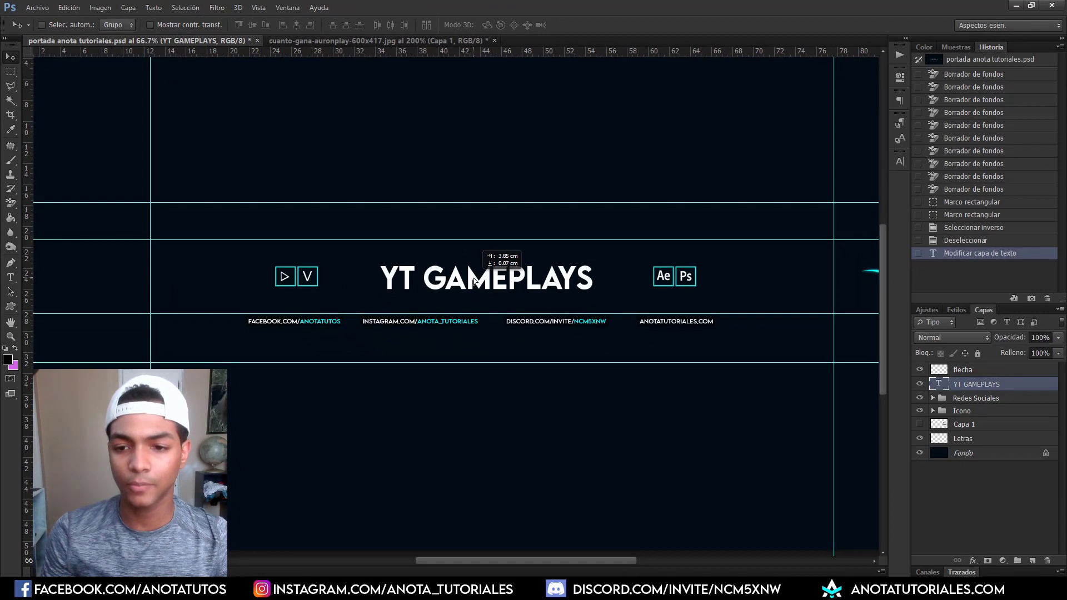
left_click_drag(473, 278, 475, 280)
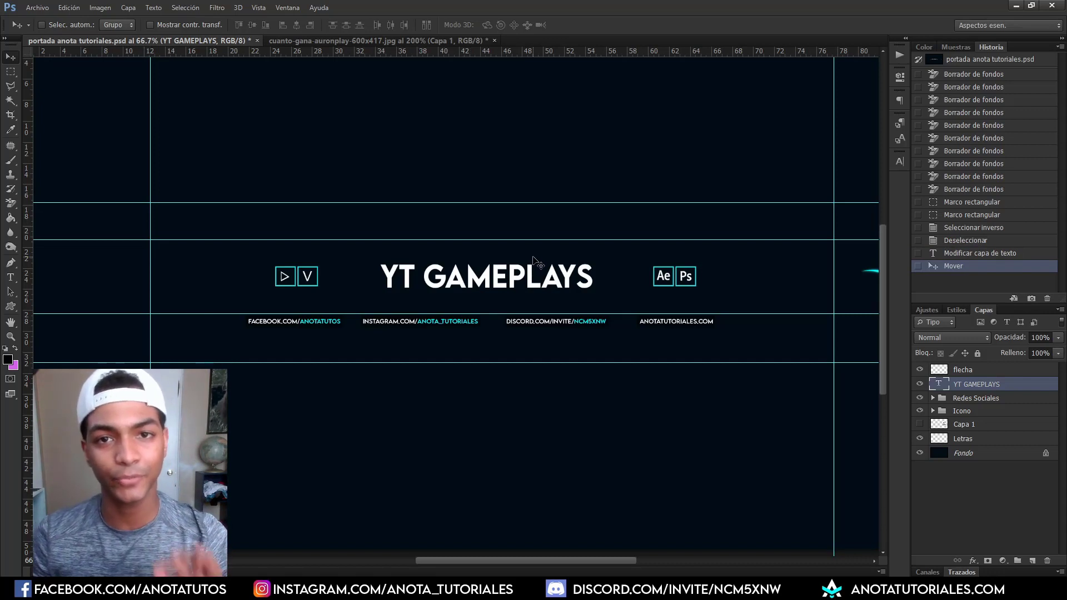
key("z")
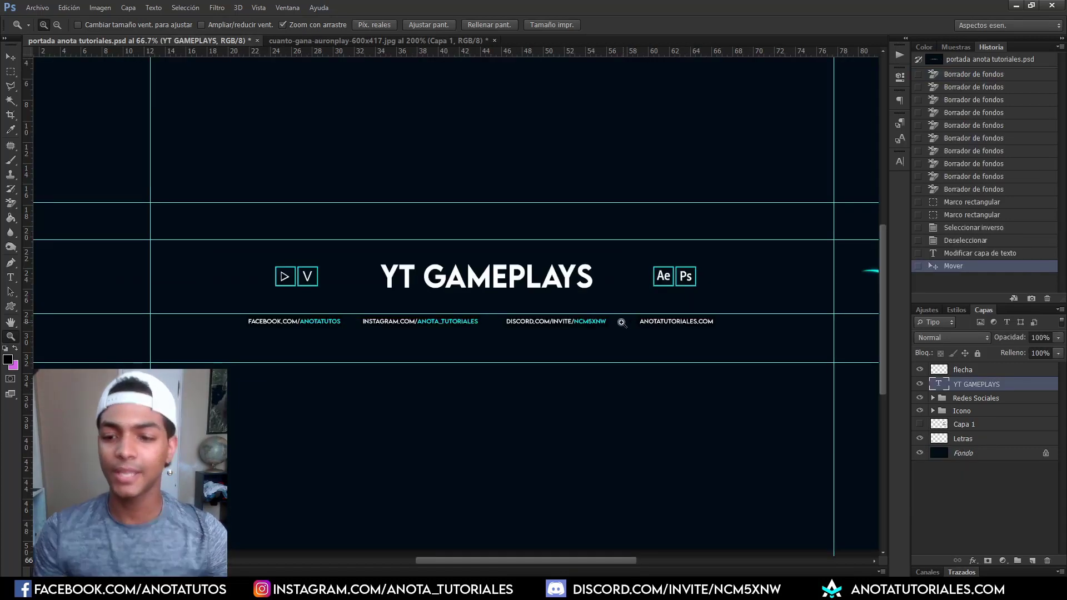
- Change ANOTATUTOS in the Facebook link to YTGAMEPLAYS, giving 'FACEBOOK.COM/YTGAMEPLAYS'
left_click(621, 322)
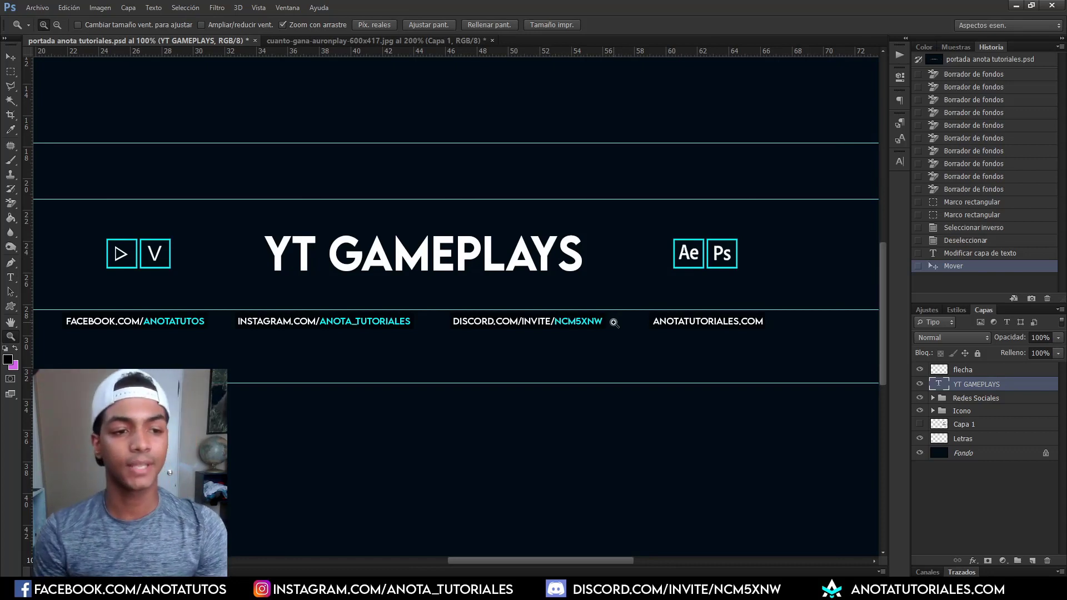
left_click(10, 277)
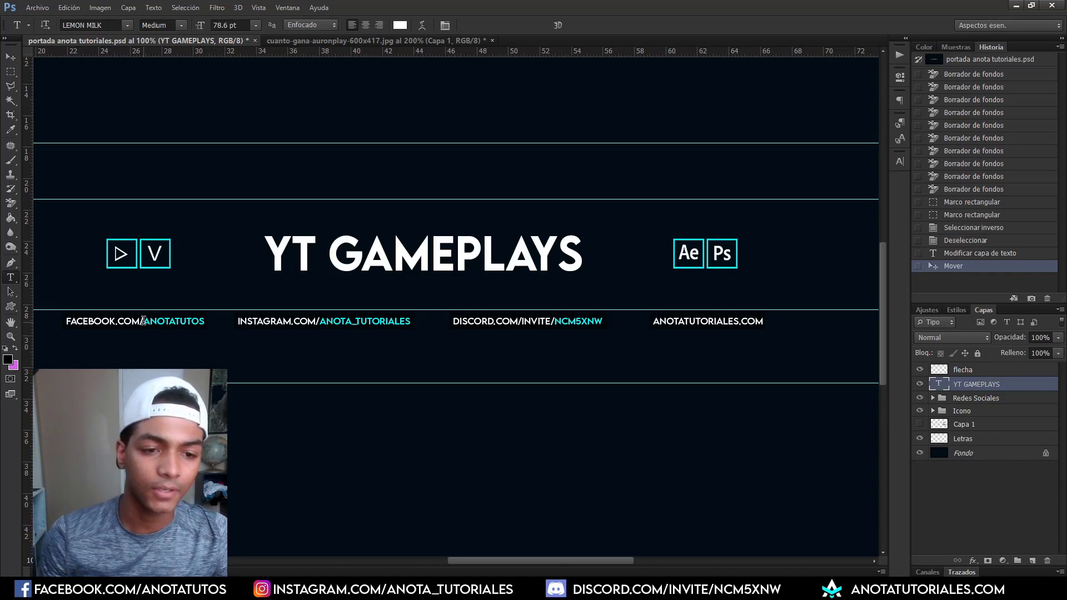
left_click_drag(144, 321, 205, 322)
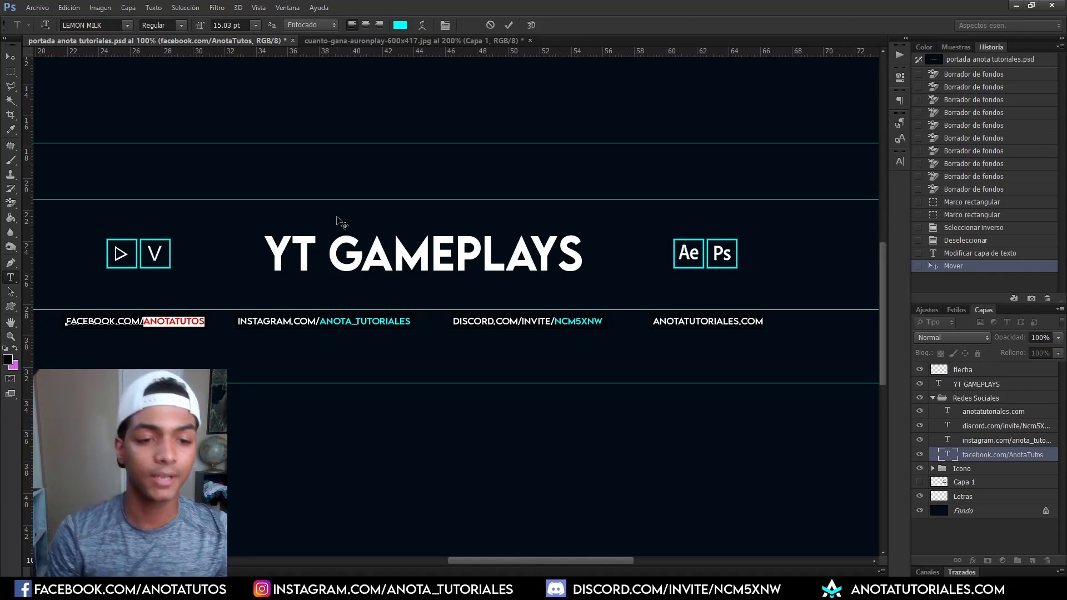
type("T")
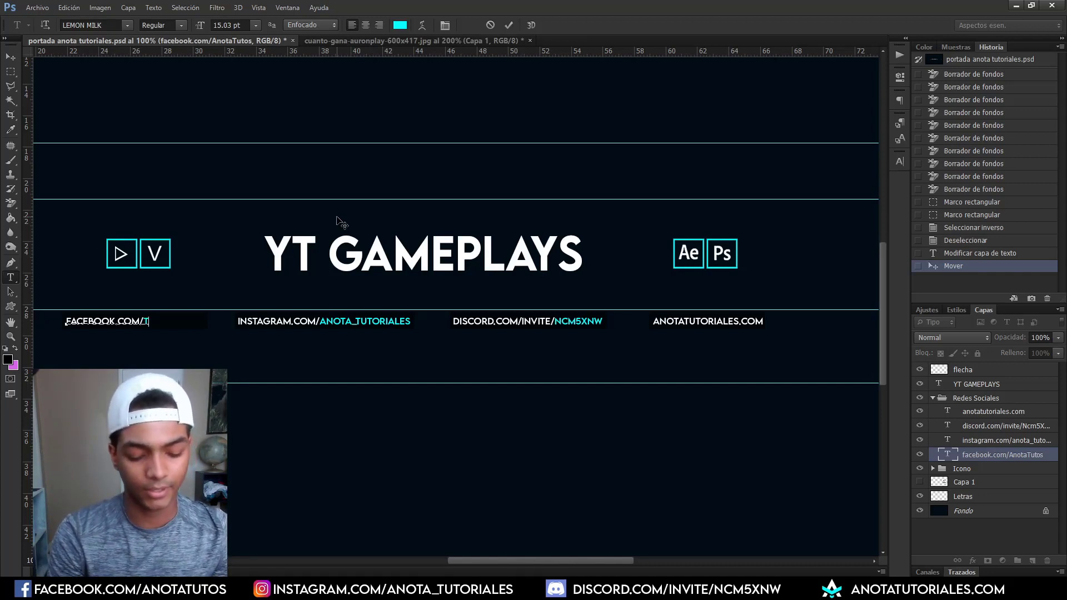
key("BackSpace")
type("YTGA")
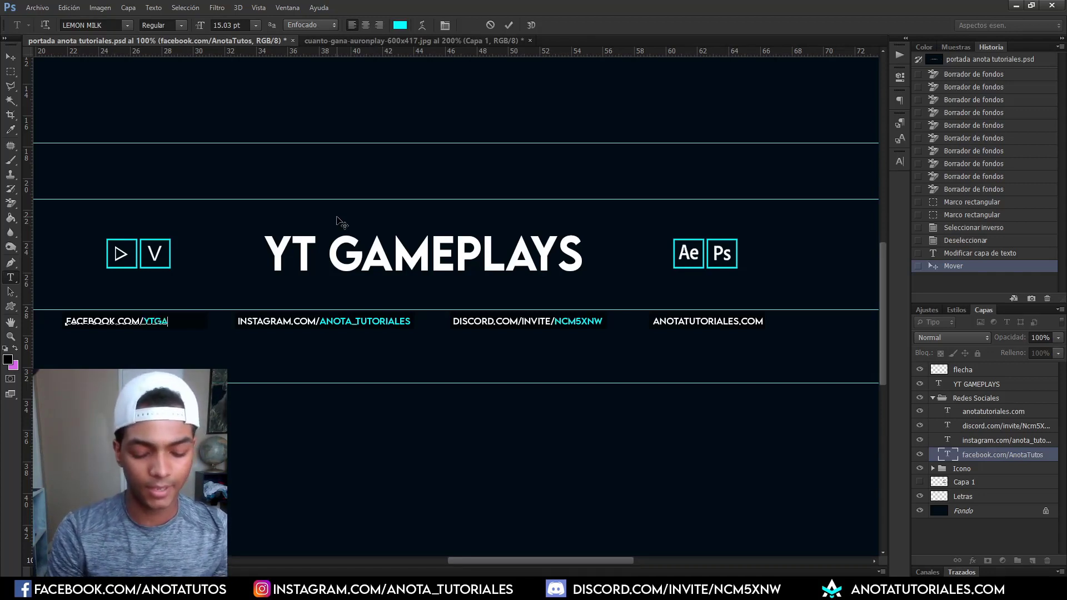
type("MEPLAYS")
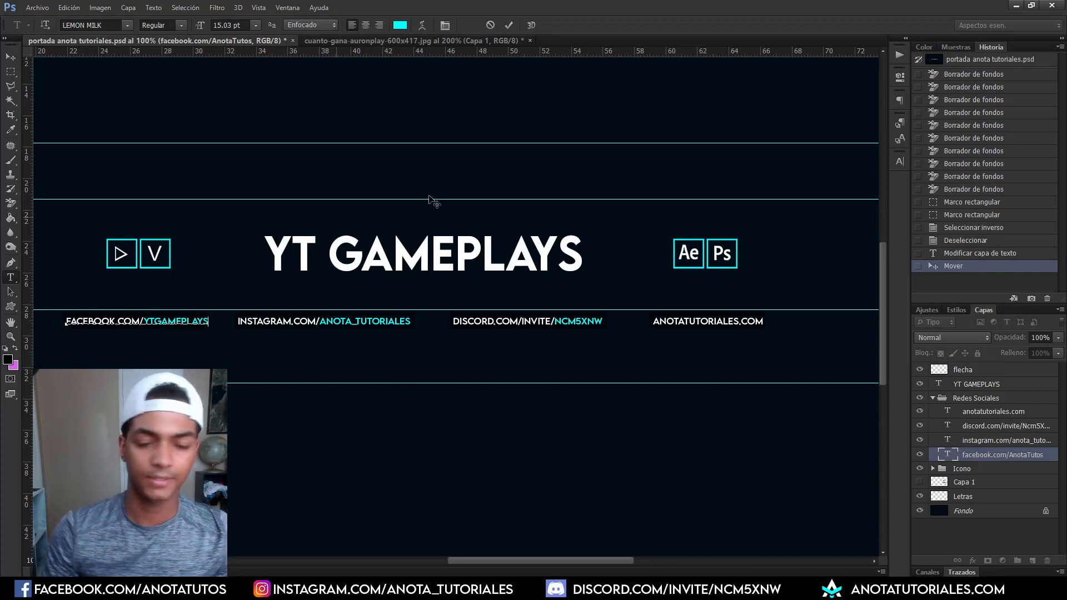
left_click(982, 454)
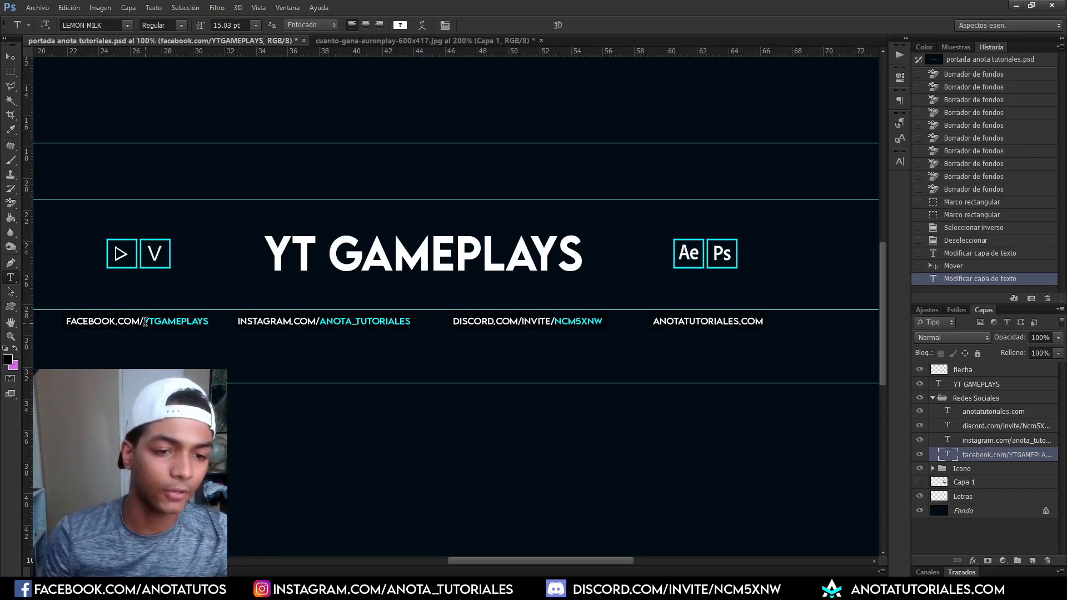
left_click_drag(146, 322, 209, 322)
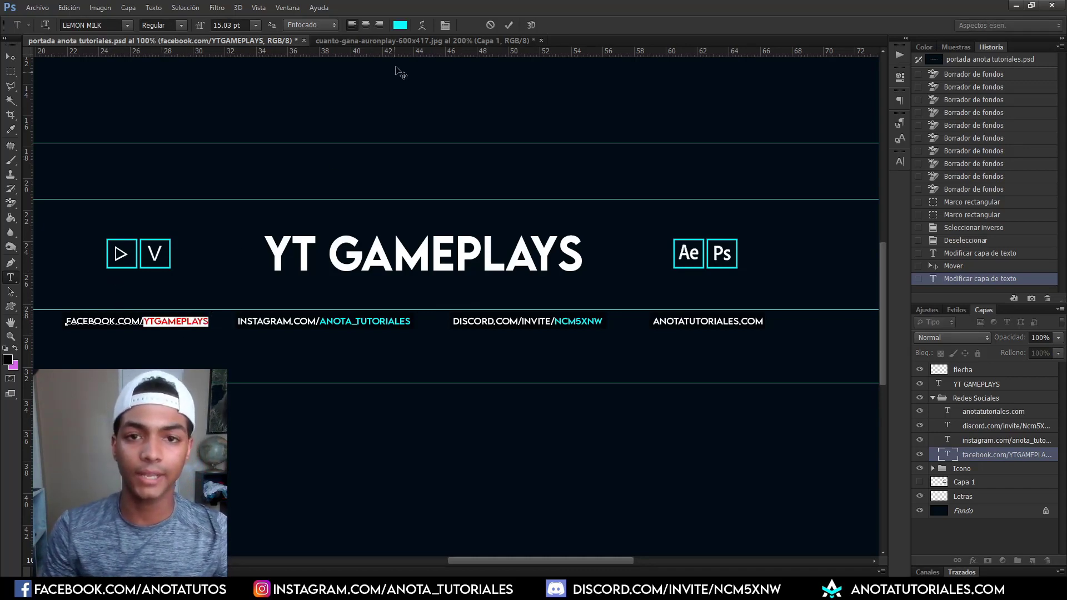
- Colour the selected YTGAMEPLAYS handle text red (ff0000) and commit
left_click(399, 25)
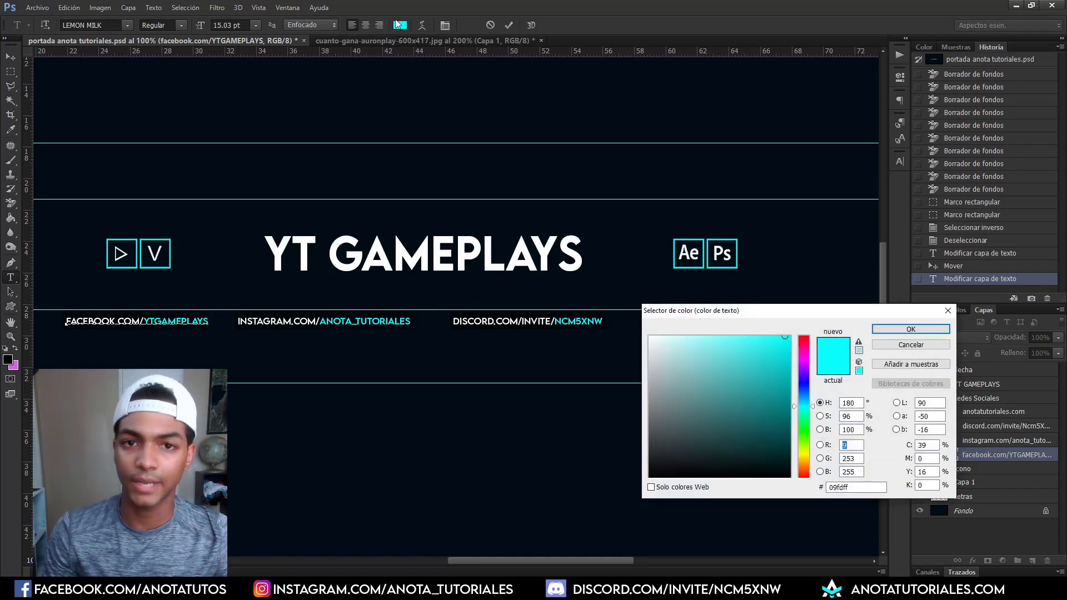
left_click_drag(776, 318, 740, 99)
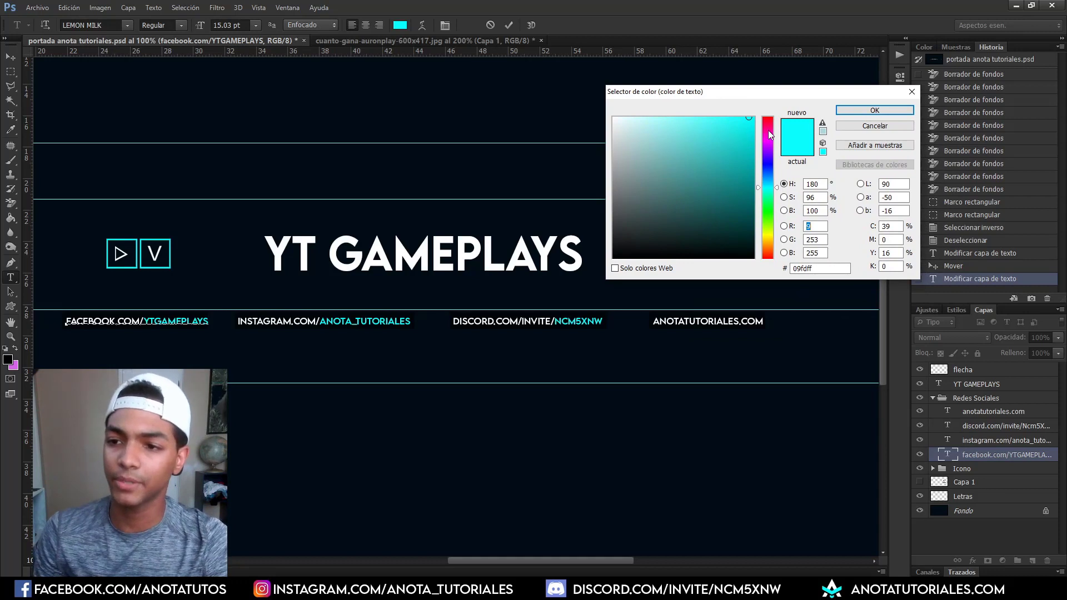
left_click_drag(768, 130, 769, 116)
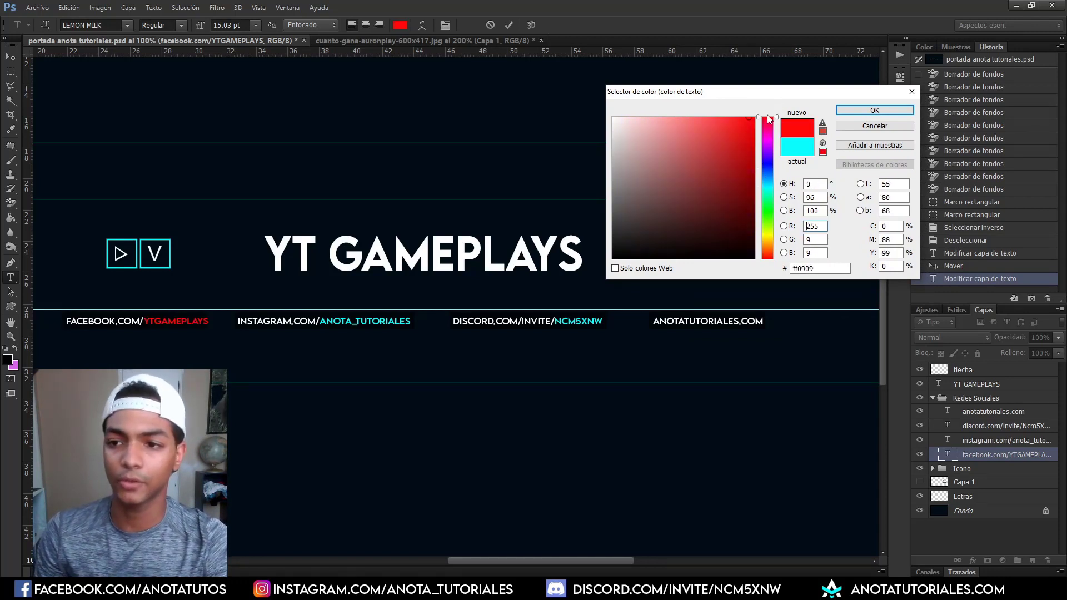
left_click(865, 111)
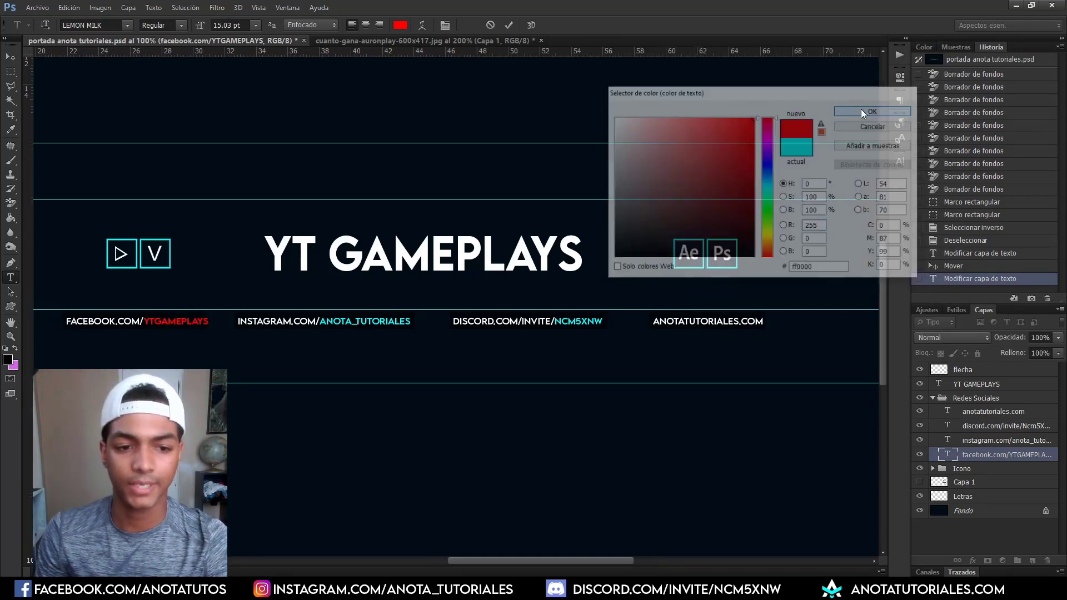
left_click(990, 537)
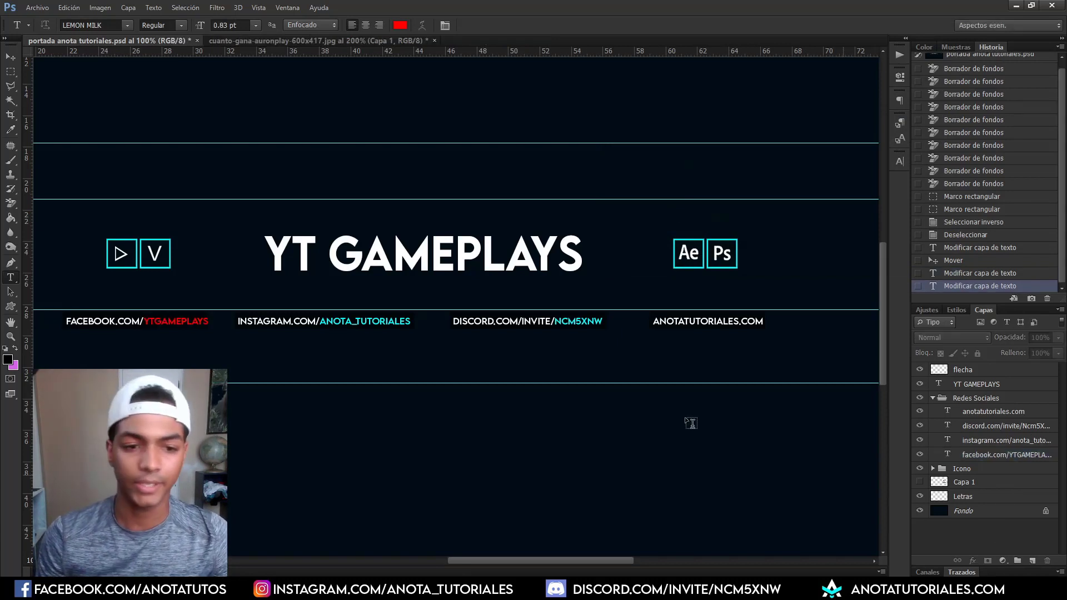
key("z")
left_click(315, 280, "alt")
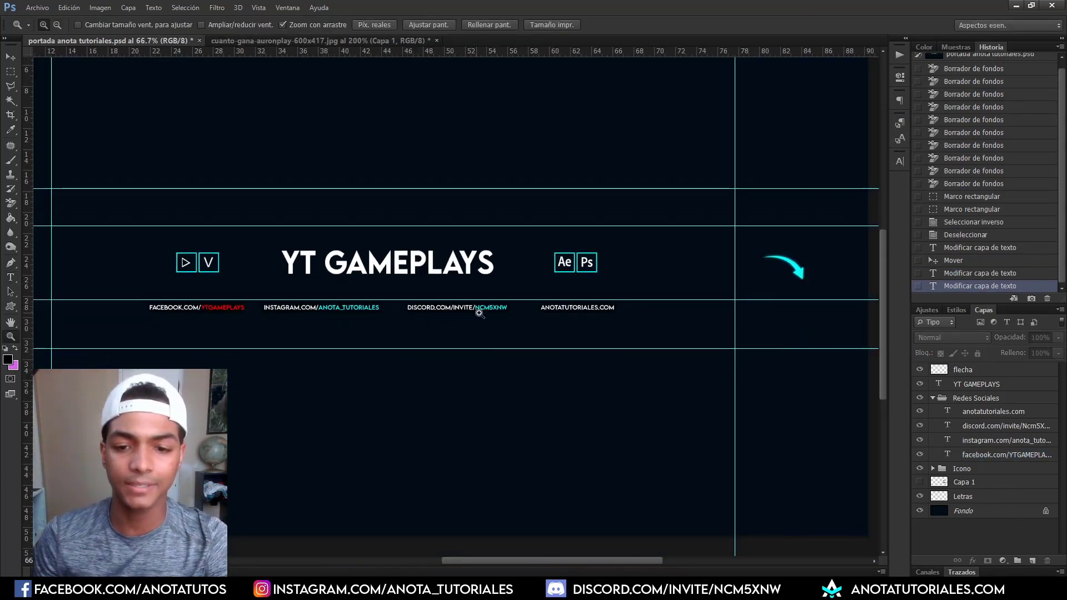
- Collapse Redes Sociales and rename the Icono group's unnumbered 'cuadro' layer to 'cuadro 4'
left_click_drag(312, 284, 363, 315)
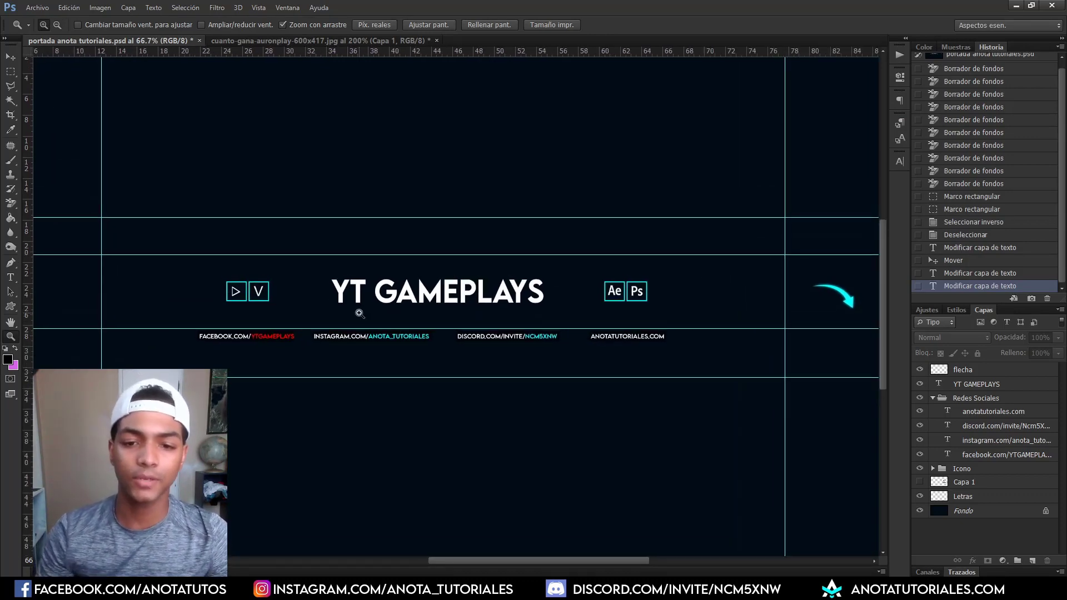
left_click(259, 285)
left_click(291, 295)
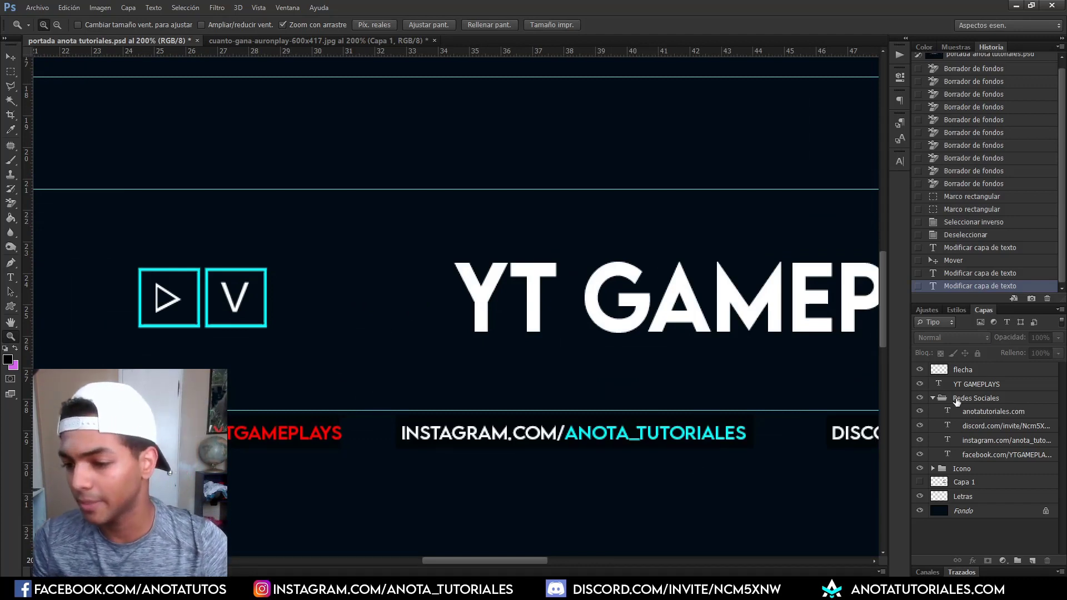
left_click(934, 399)
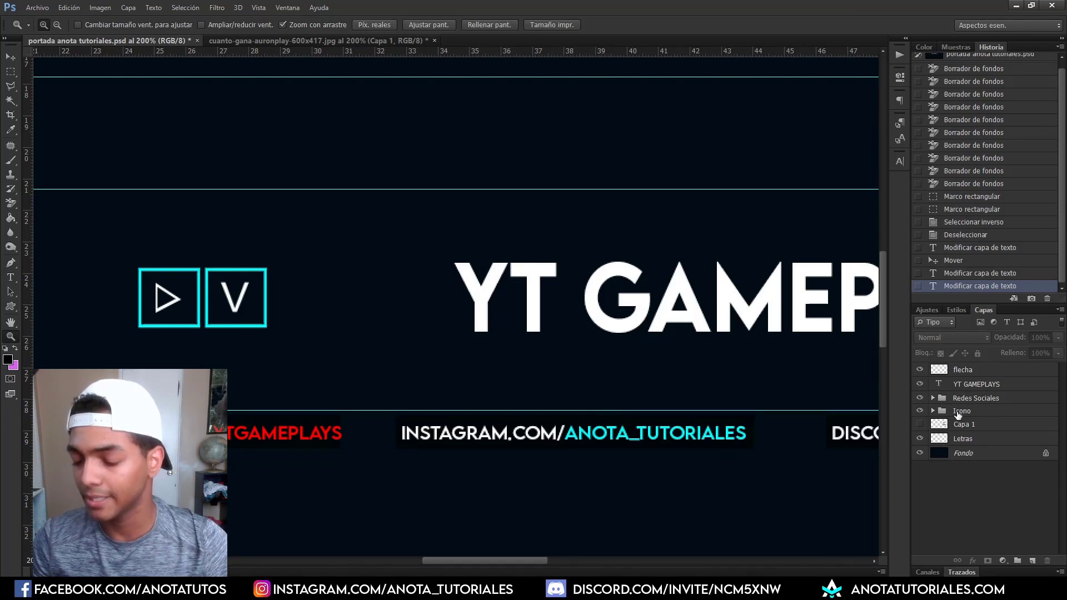
left_click(933, 411)
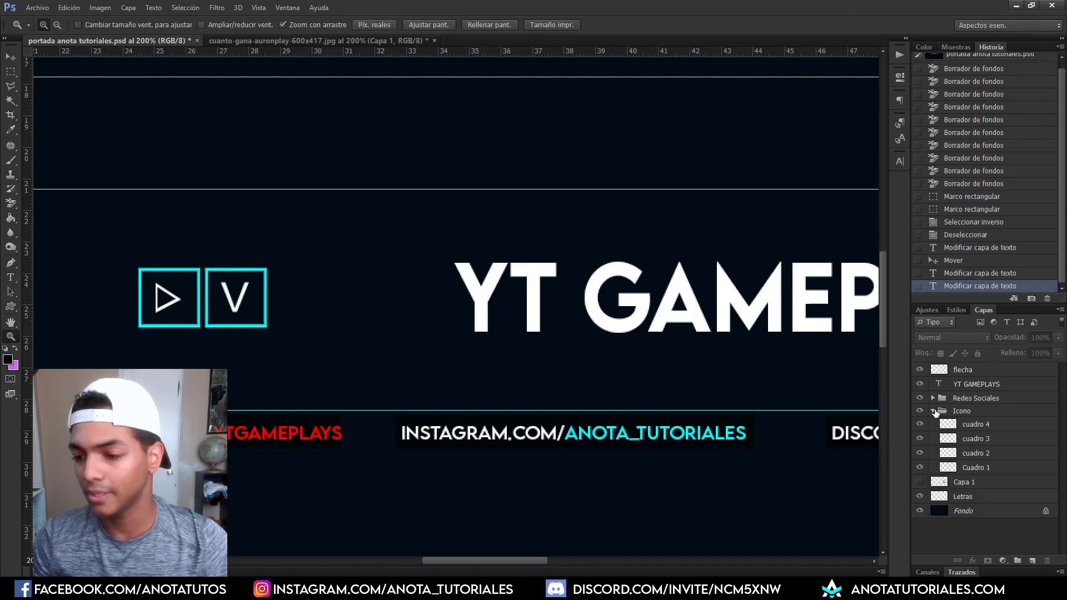
double_click(974, 424)
type("cuadro 4")
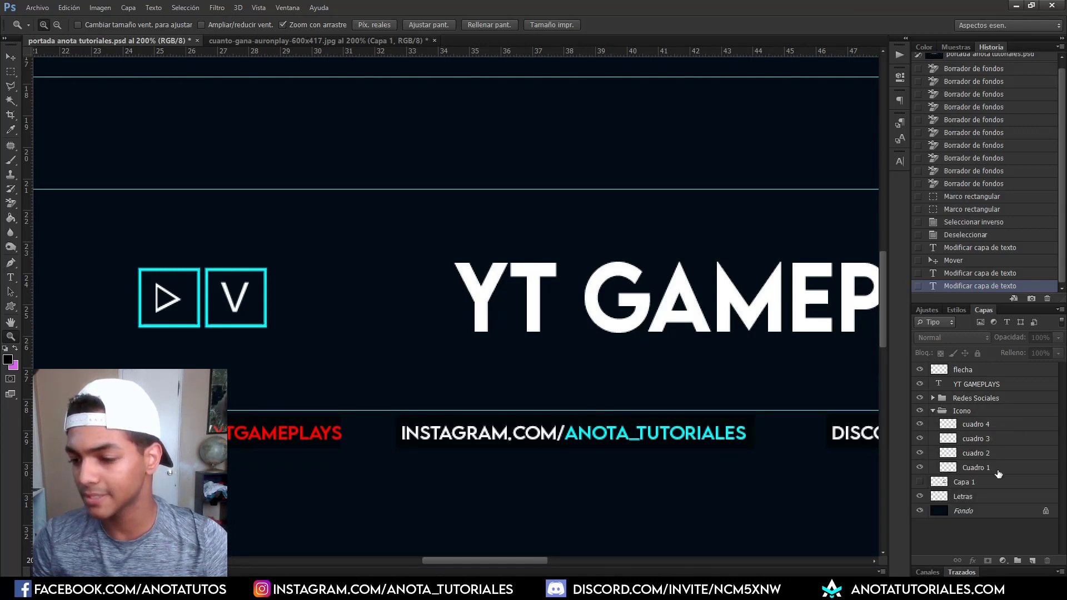
key("Return")
left_click(608, 295, "alt")
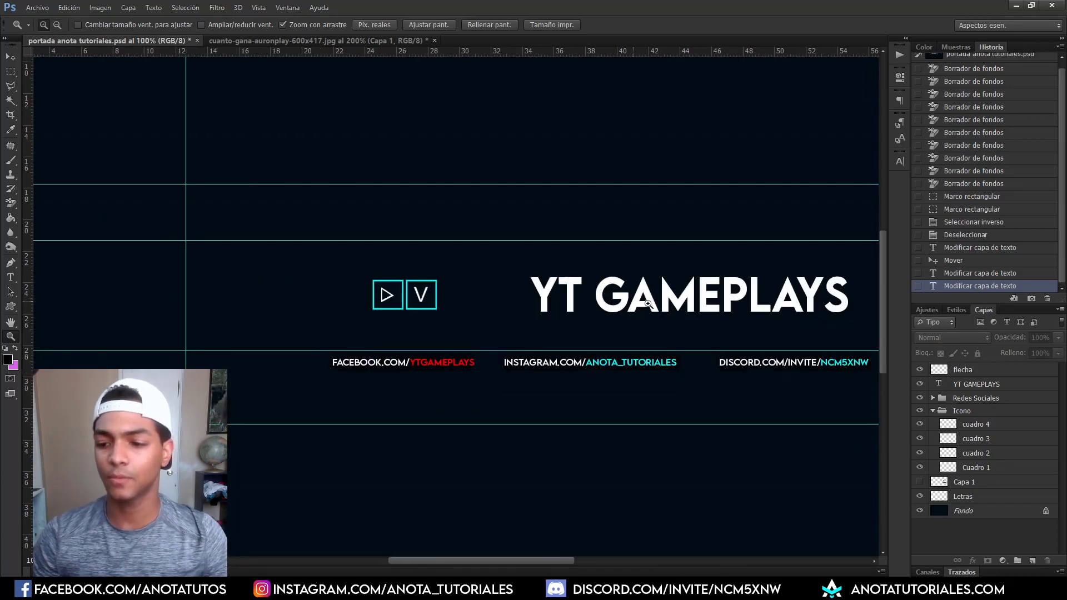
left_click_drag(721, 300, 537, 315)
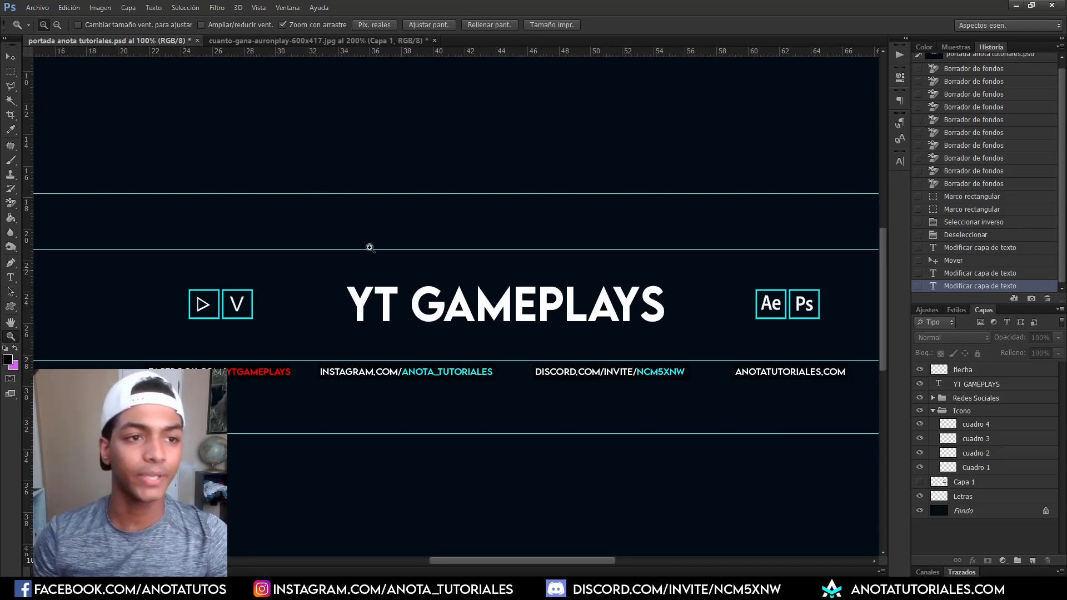
left_click(11, 57)
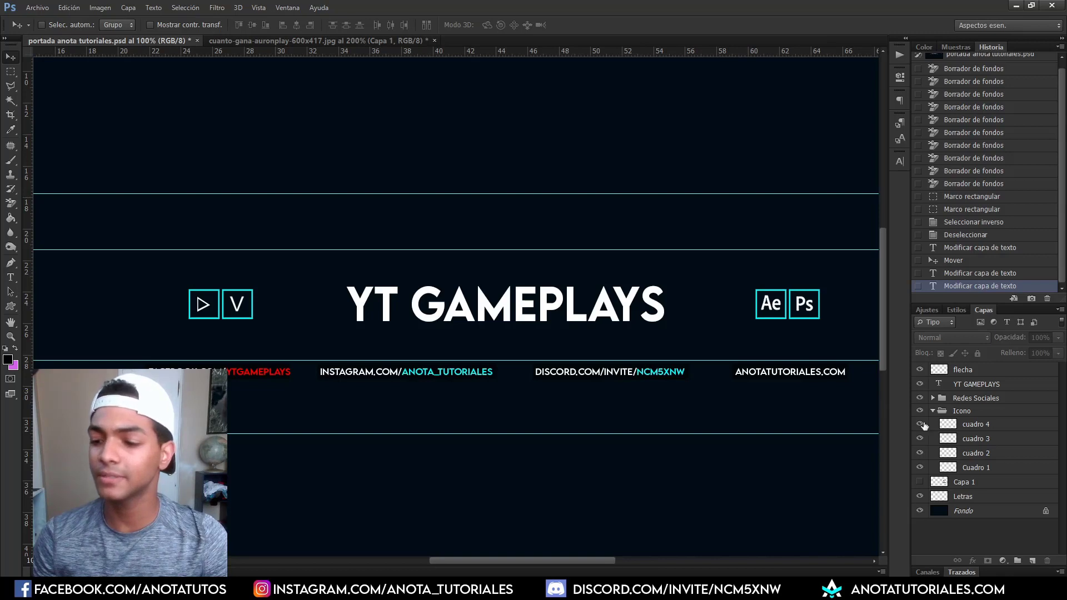
- On the Cuadro 1 layer, shift the Hue/Saturation hue (Ctrl+U) until the Ae box is red
double_click(979, 469)
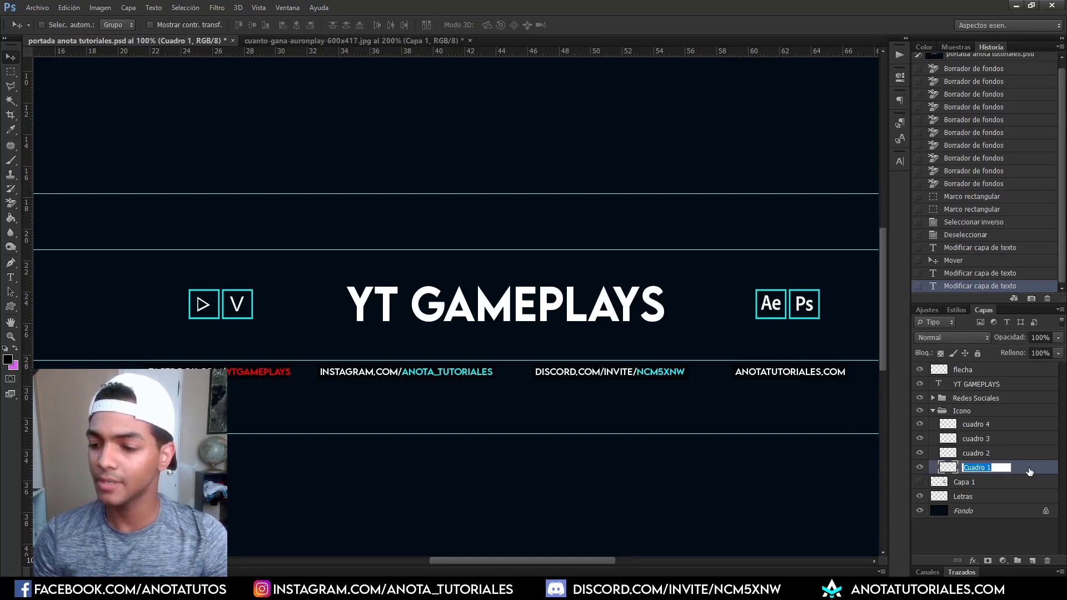
key("Return")
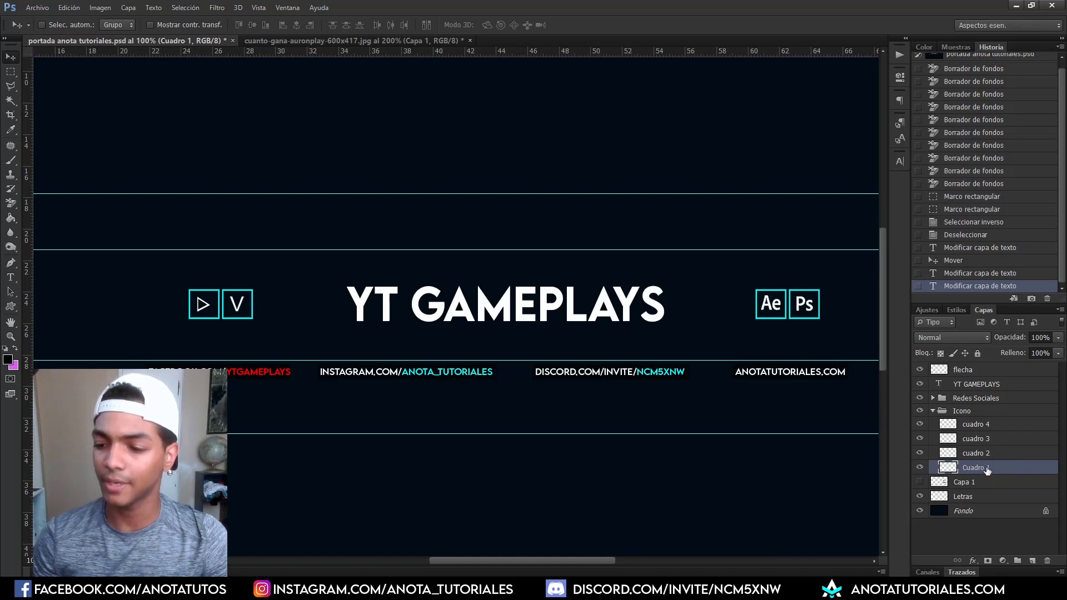
key("ctrl+u")
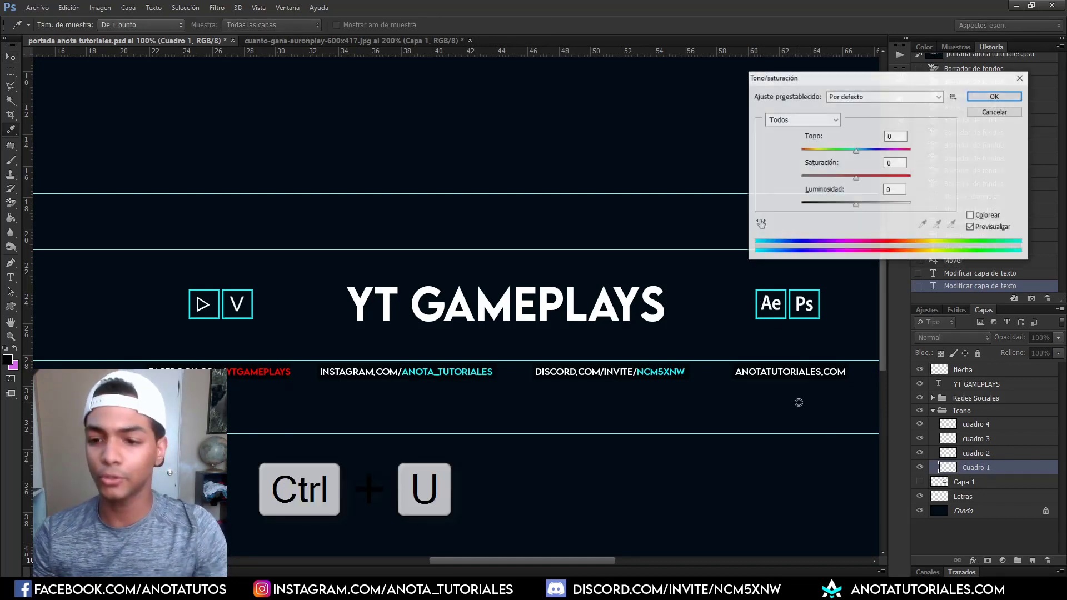
left_click_drag(855, 86, 705, 68)
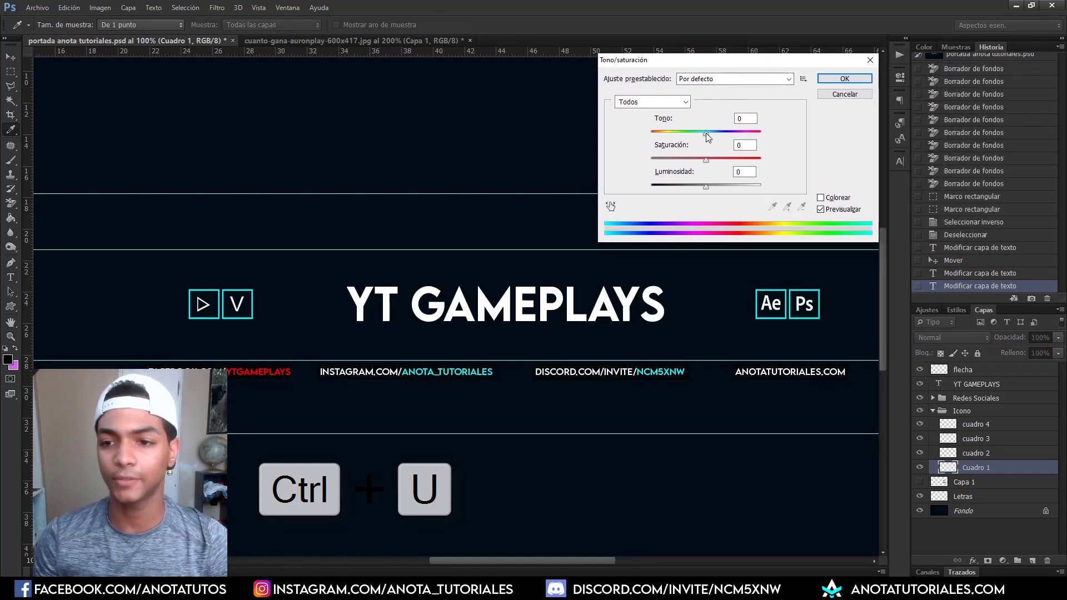
mouse_move(706, 133)
left_mouse_down()
mouse_move(729, 134)
mouse_move(643, 134)
left_mouse_up()
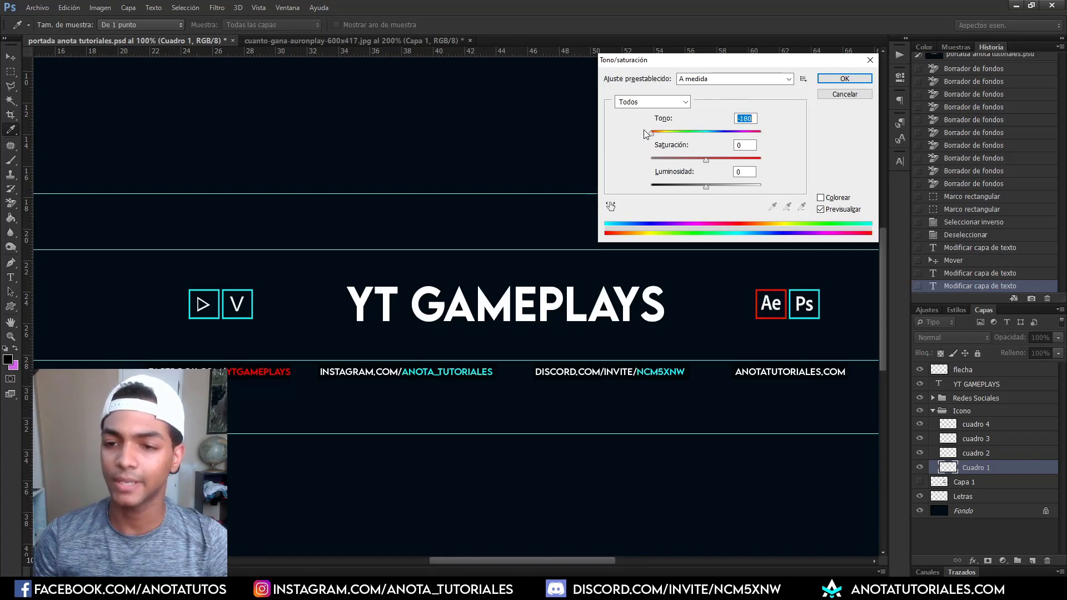
left_click(842, 79)
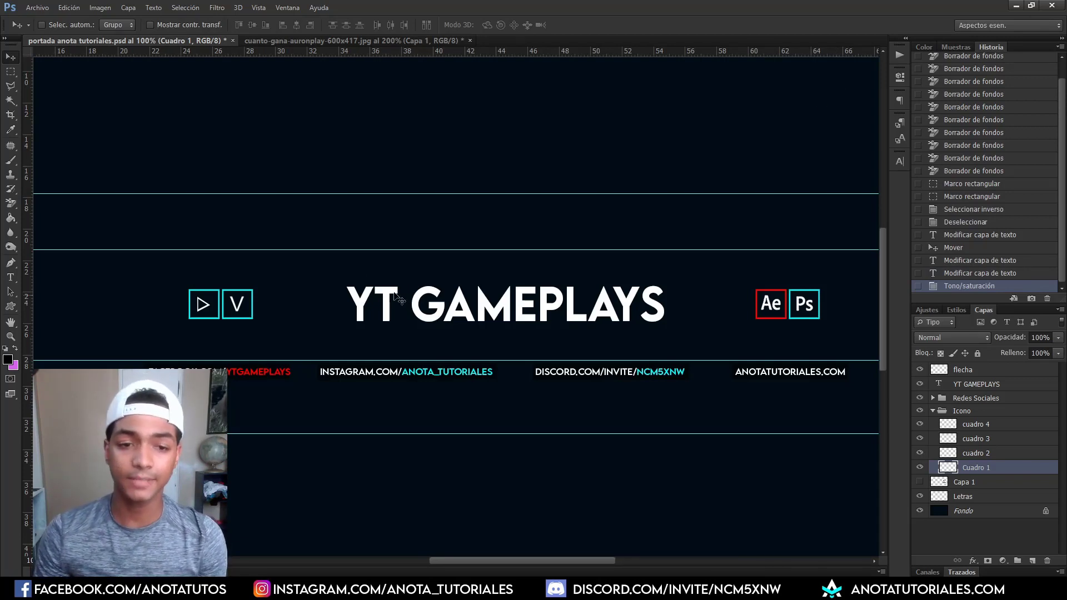
- Colour the word YT in the title pure red (ff0000), leaving GAMEPLAYS white
left_click(10, 277)
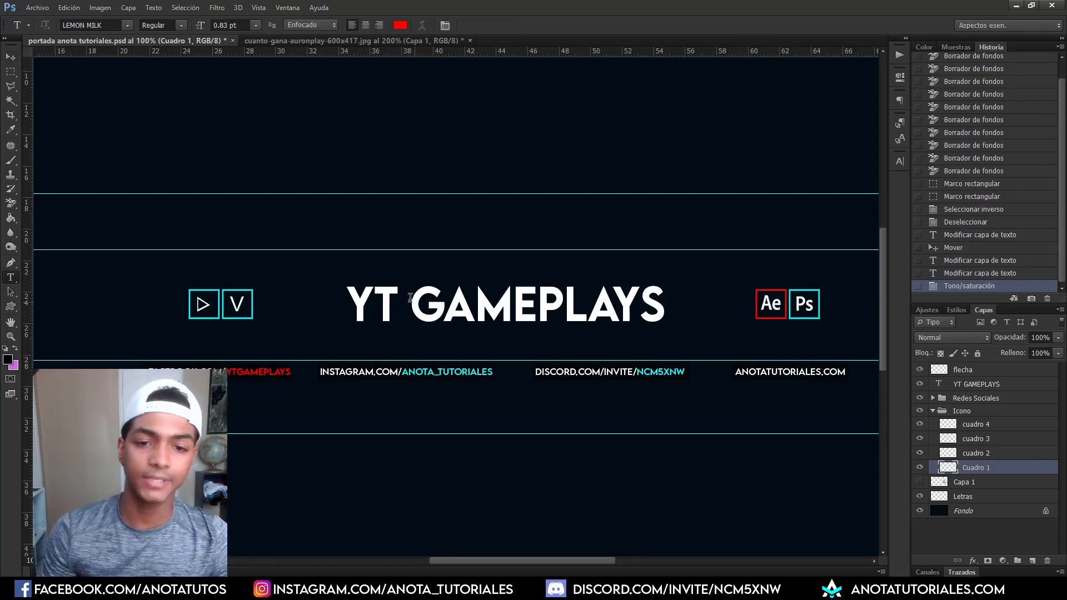
double_click(377, 300)
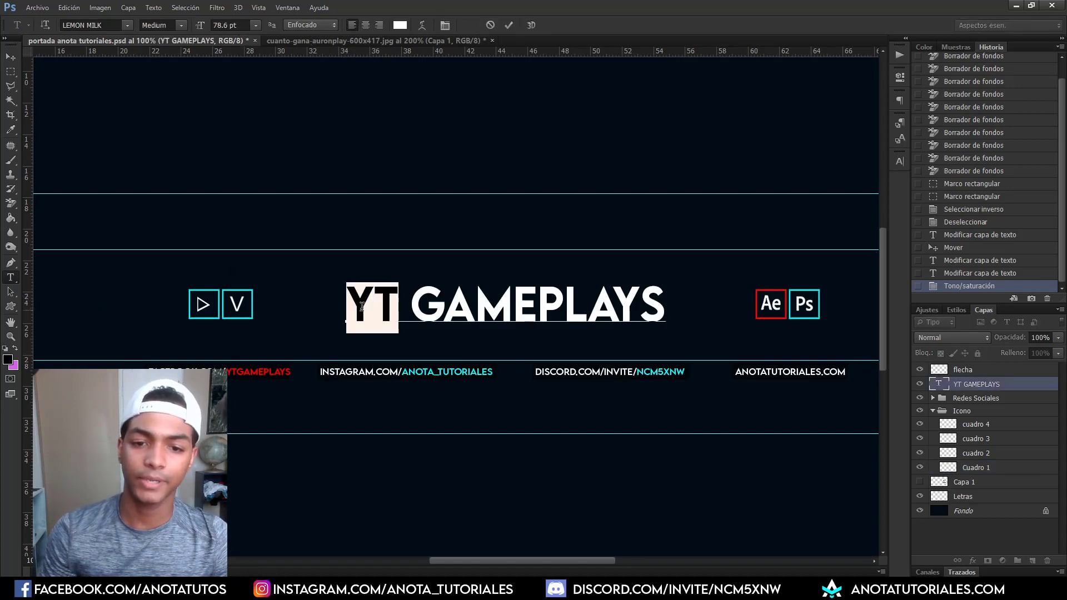
left_click(400, 25)
left_click(700, 149)
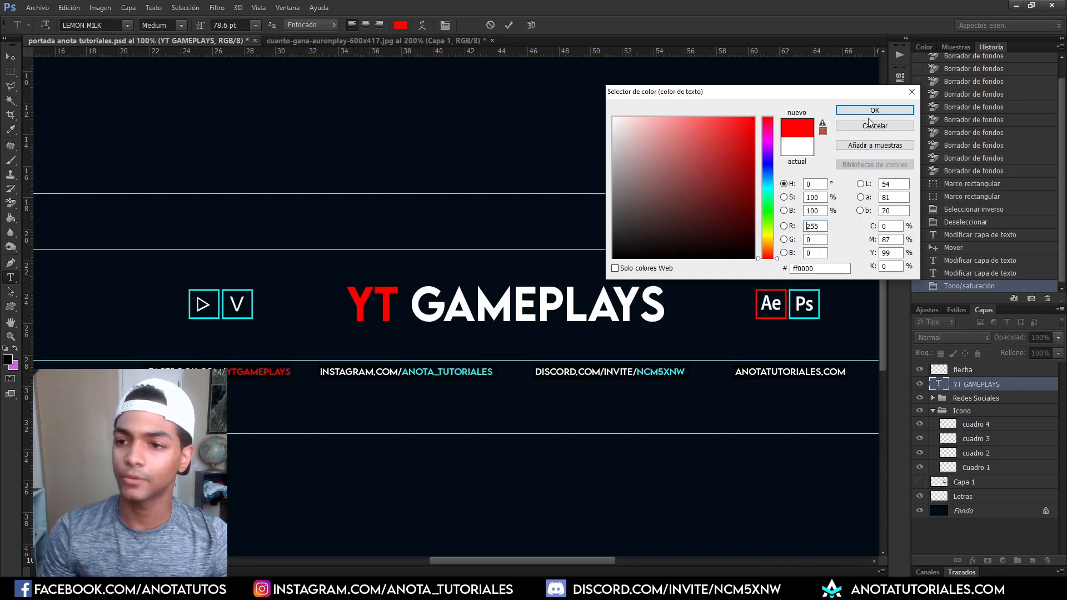
left_click(874, 111)
left_click(975, 545)
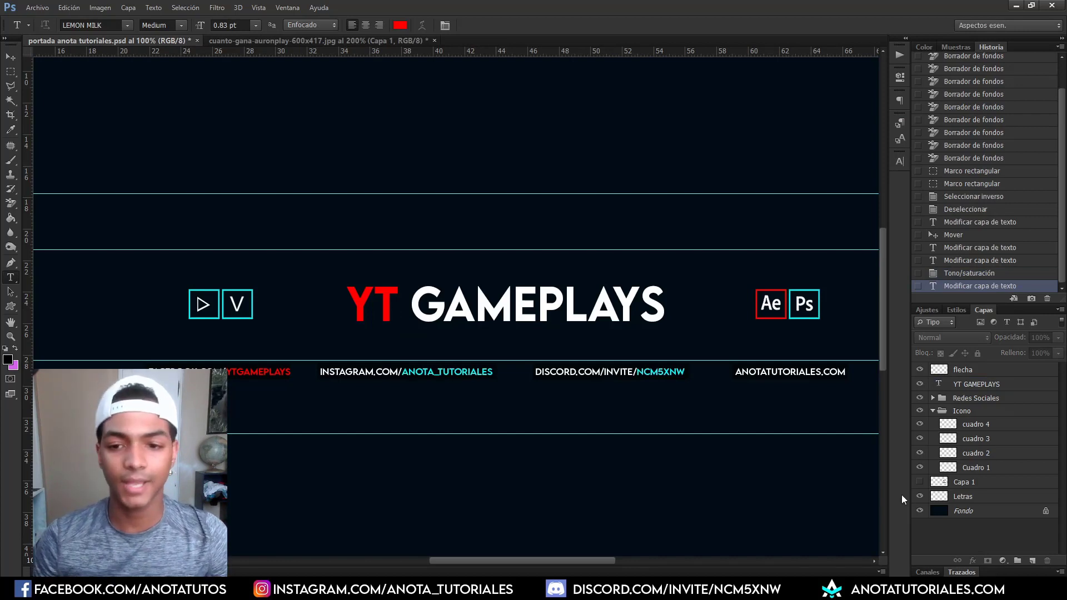
left_click_drag(684, 290, 645, 286)
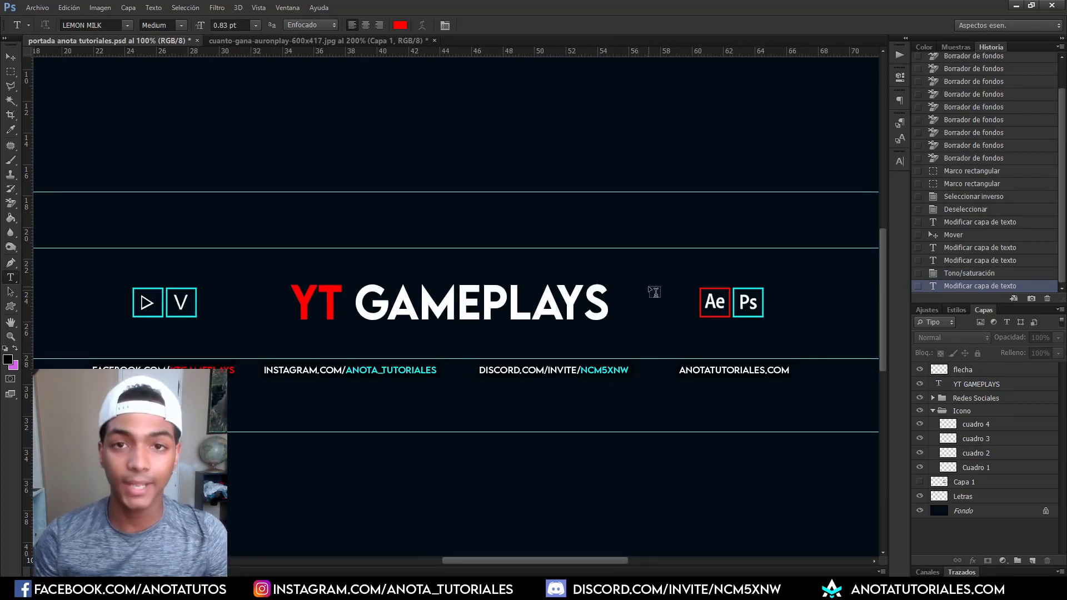
key("z")
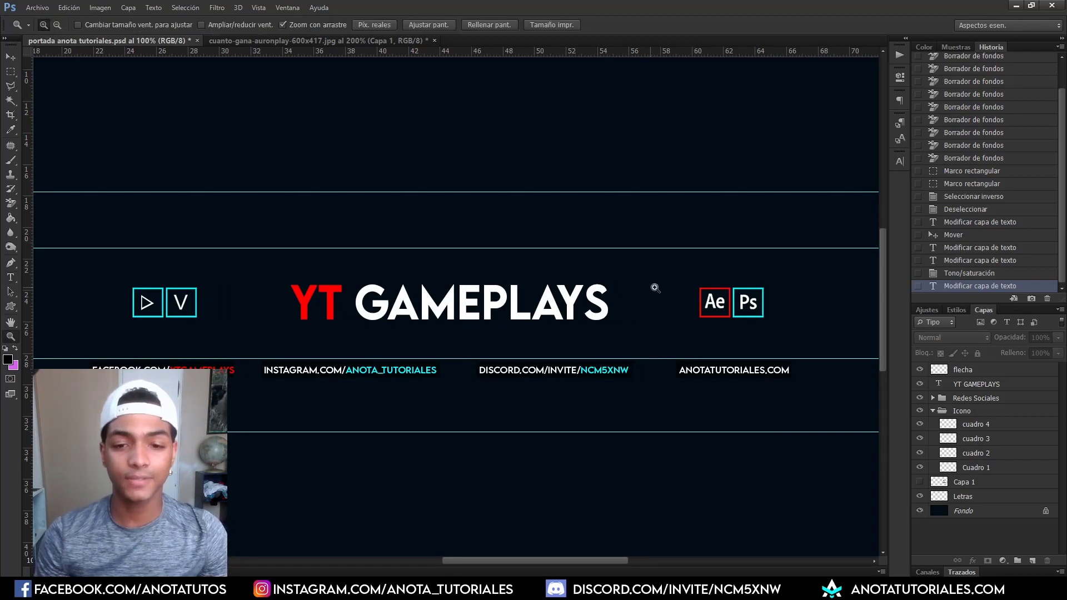
left_click(640, 282, "alt")
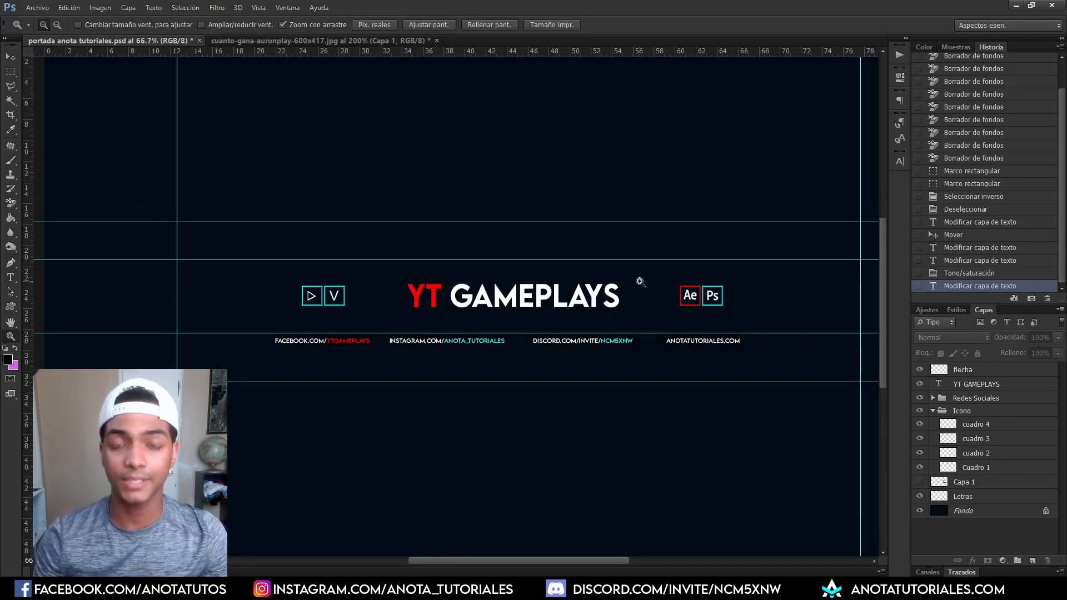
key("t")
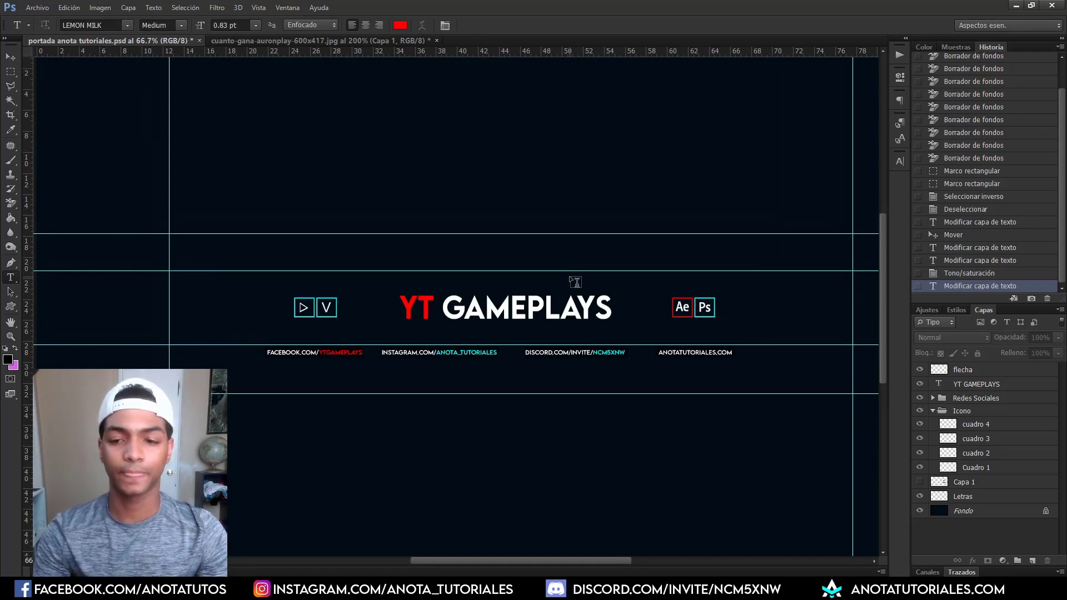
key("z")
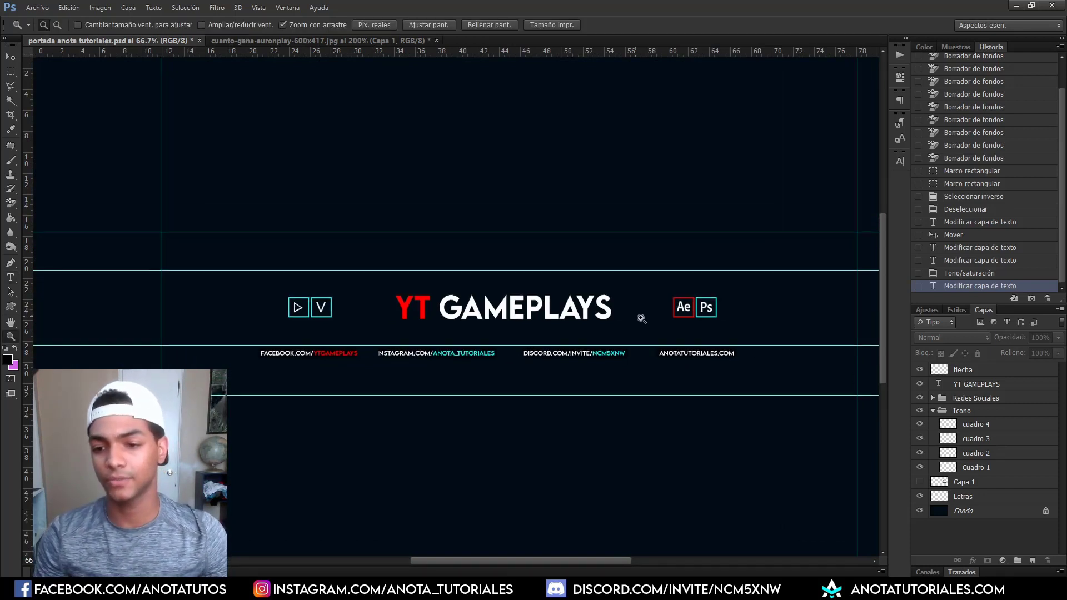
left_click(637, 312)
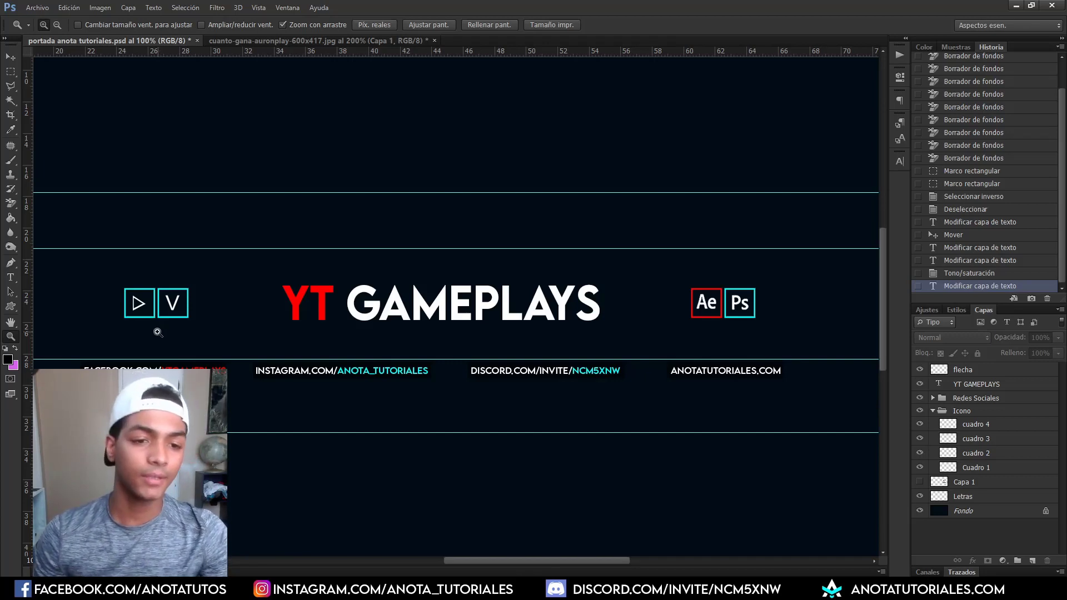
left_click(139, 304)
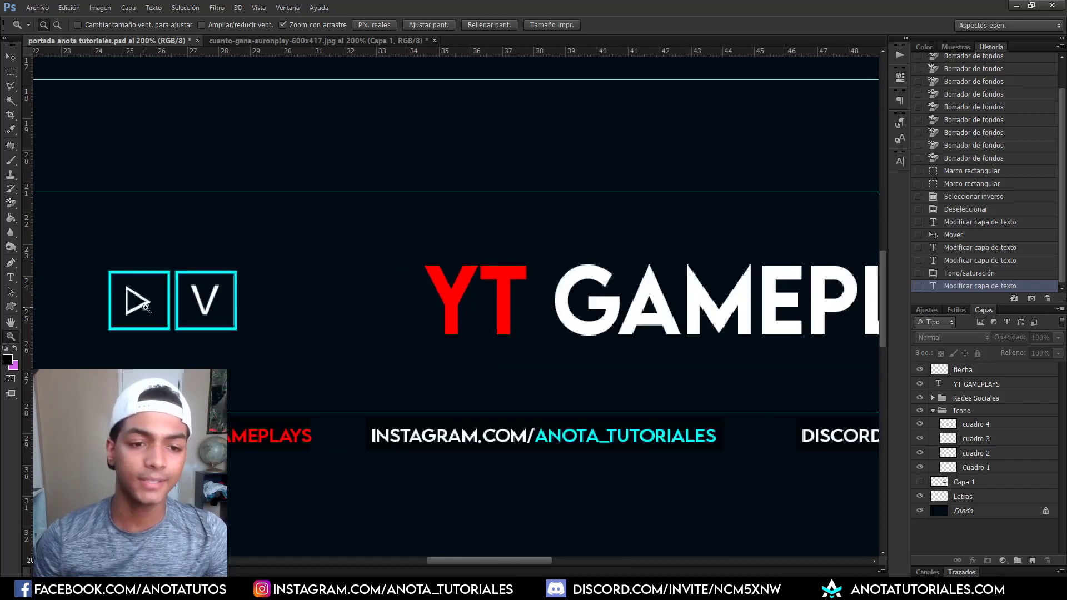
left_click(253, 337, "alt")
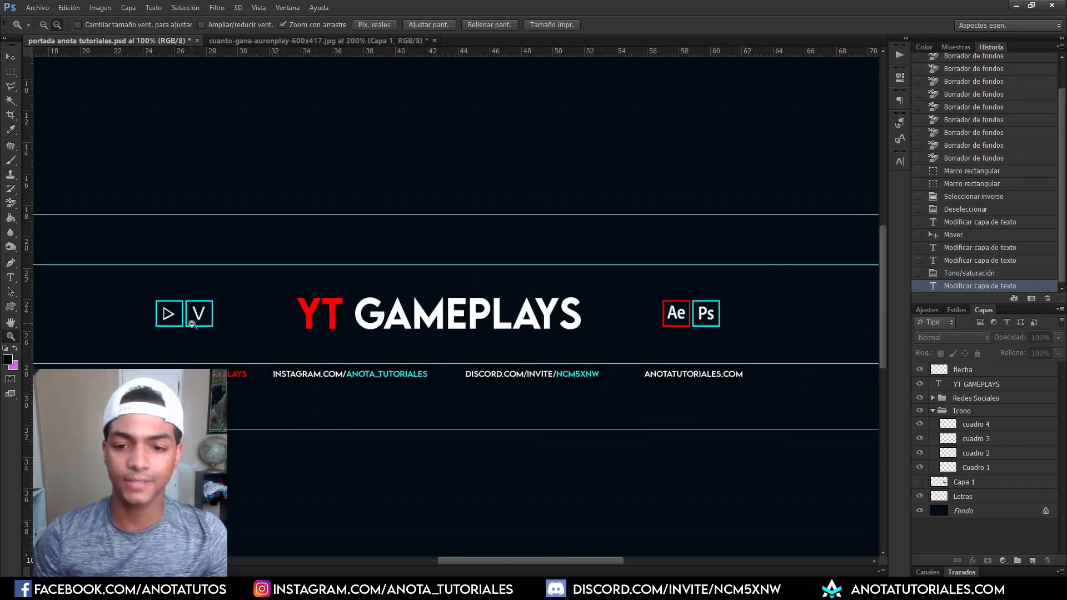
left_click(269, 327, "alt")
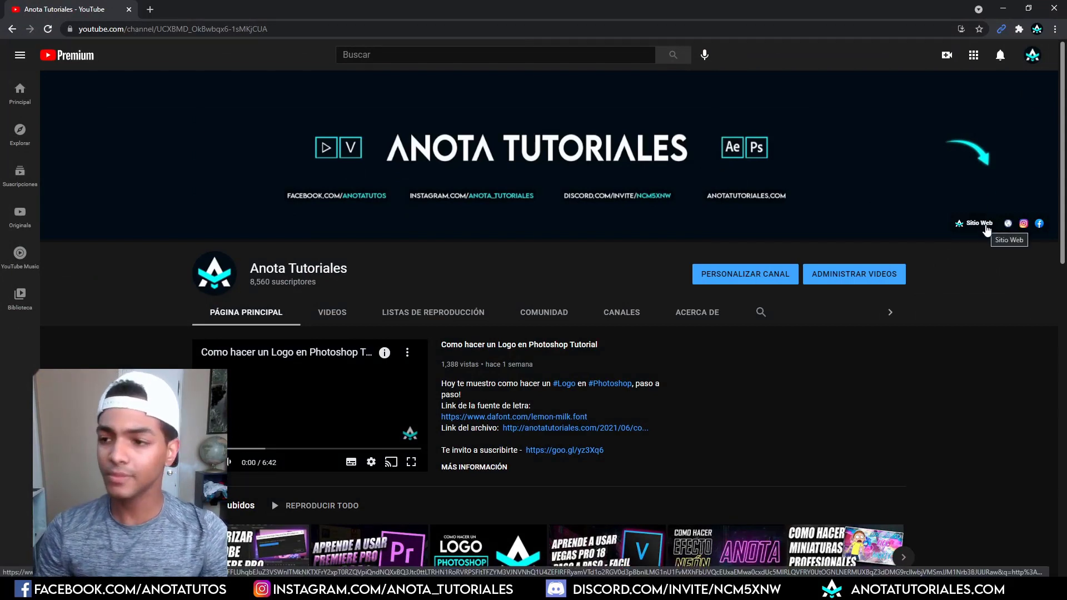
- Minimize the Chrome window with the YouTube channel to return to Photoshop
left_click(1004, 14)
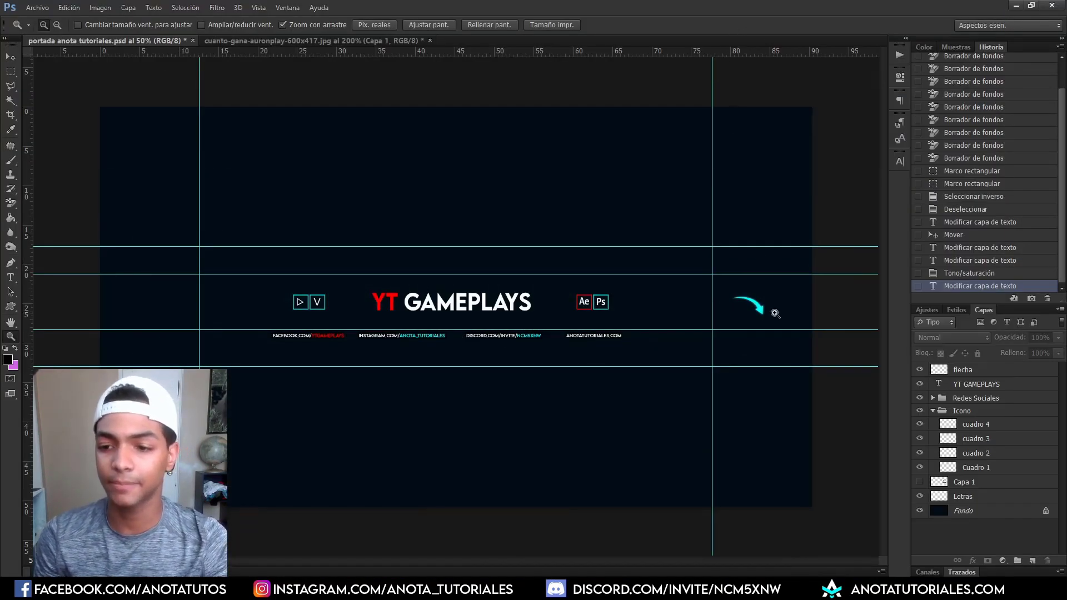
- Delete the flecha arrow layer using Eliminar capa and confirm
left_click(761, 336)
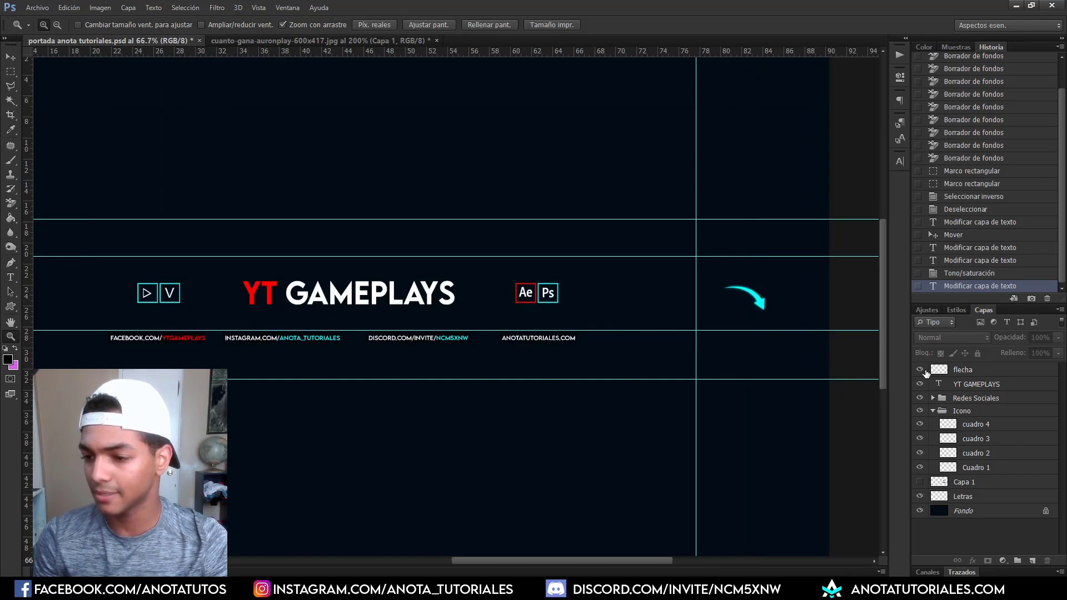
left_click(919, 369)
right_click(979, 369)
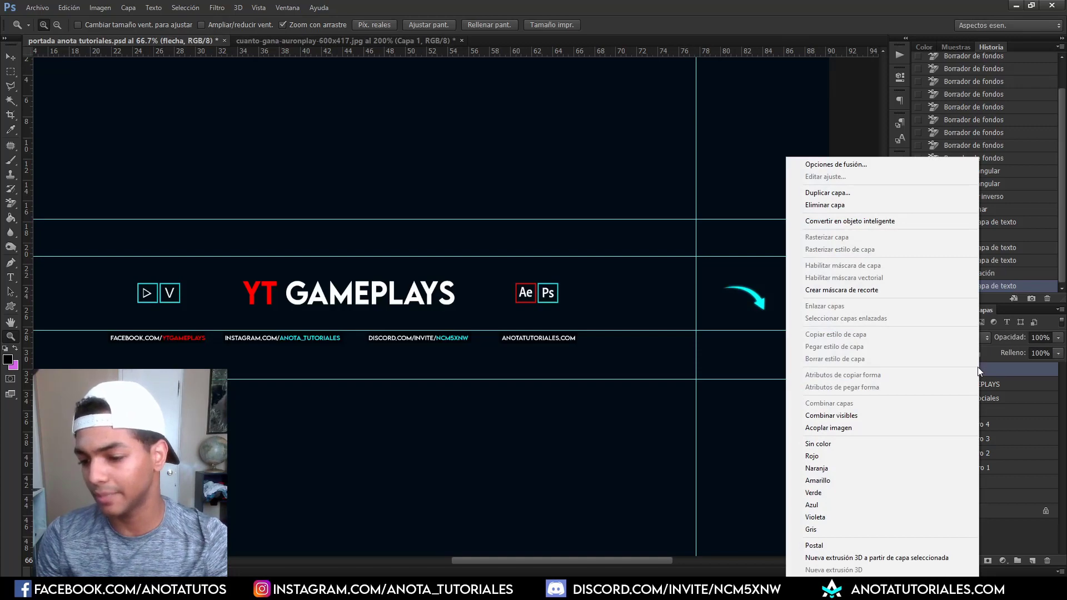
left_click(858, 213)
left_click(513, 217)
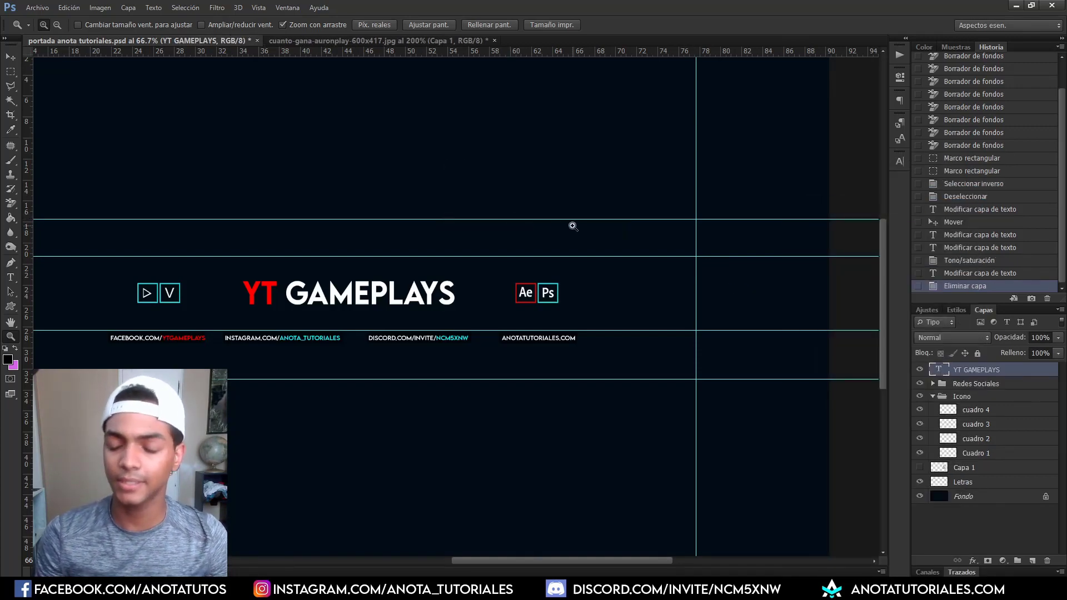